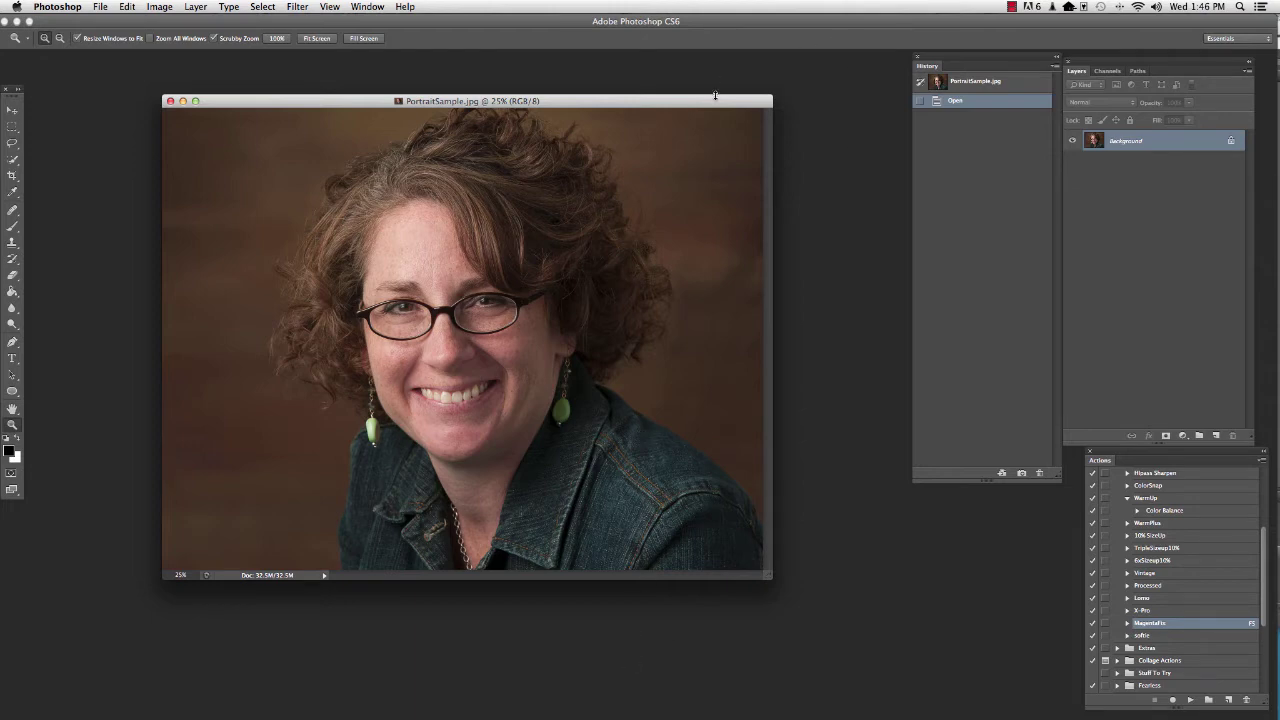
Zoom the portrait to 33.3% and move its document window up and left.
drag(715, 96, 688, 92)
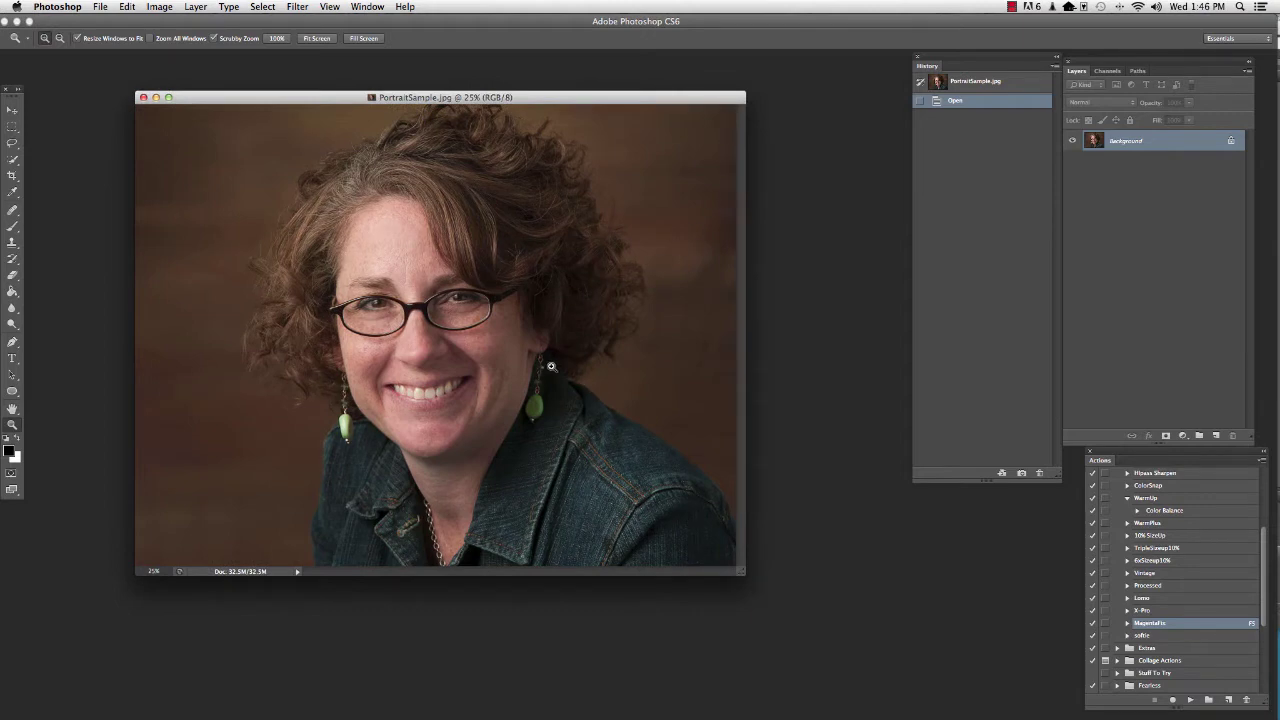
click(550, 366)
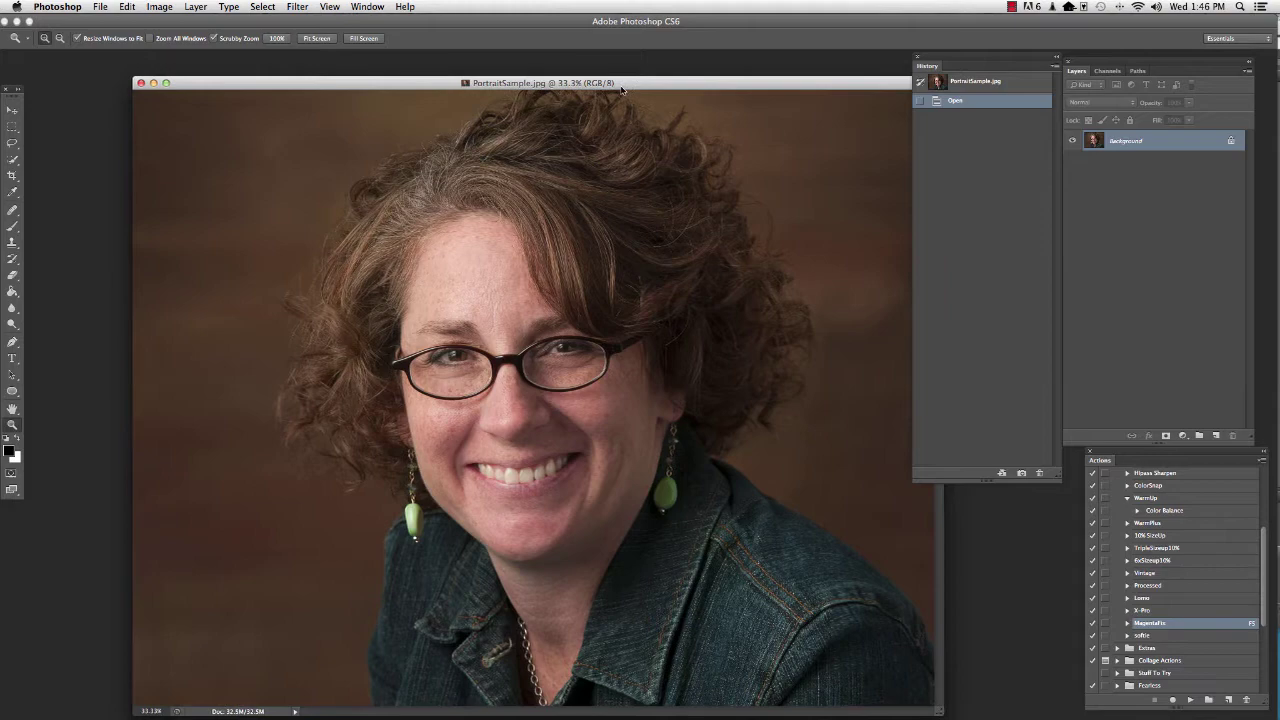
drag(622, 87, 527, 61)
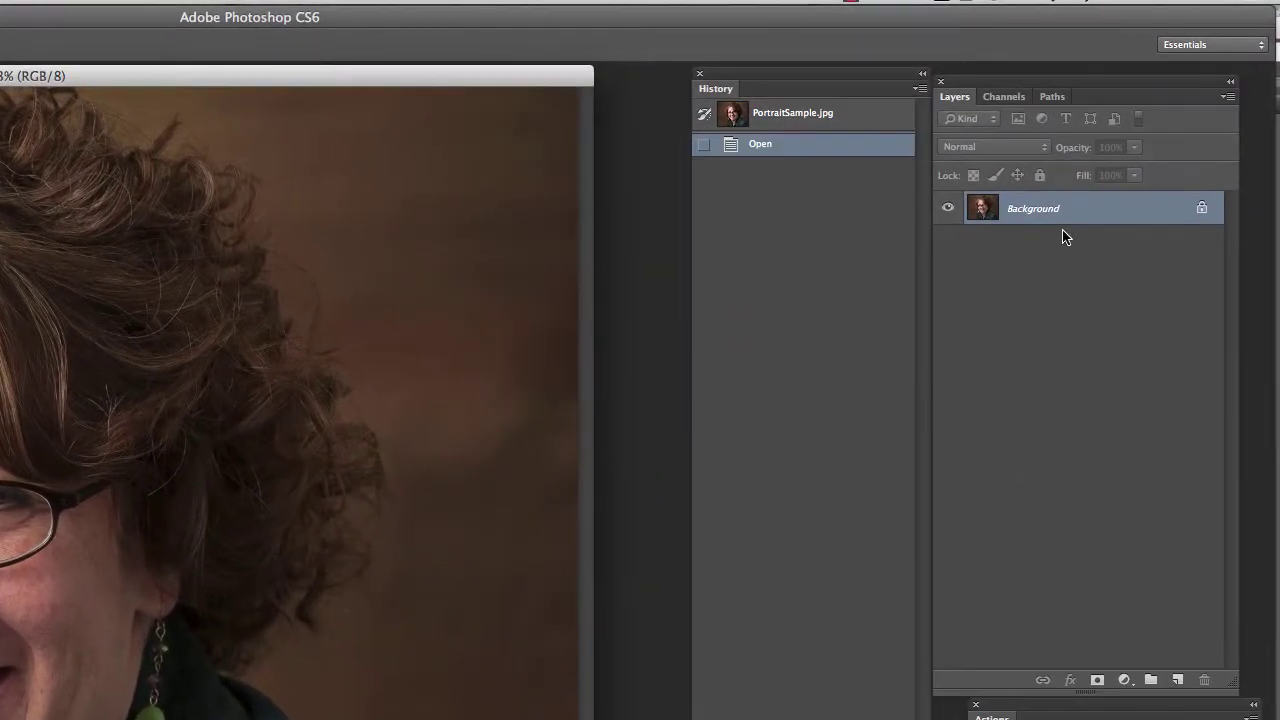
Duplicate the Background layer and rename the copy 'soften'.
mouse_move(1030, 213)
mouse_down()
mouse_move(1162, 672)
mouse_move(1178, 680)
mouse_up()
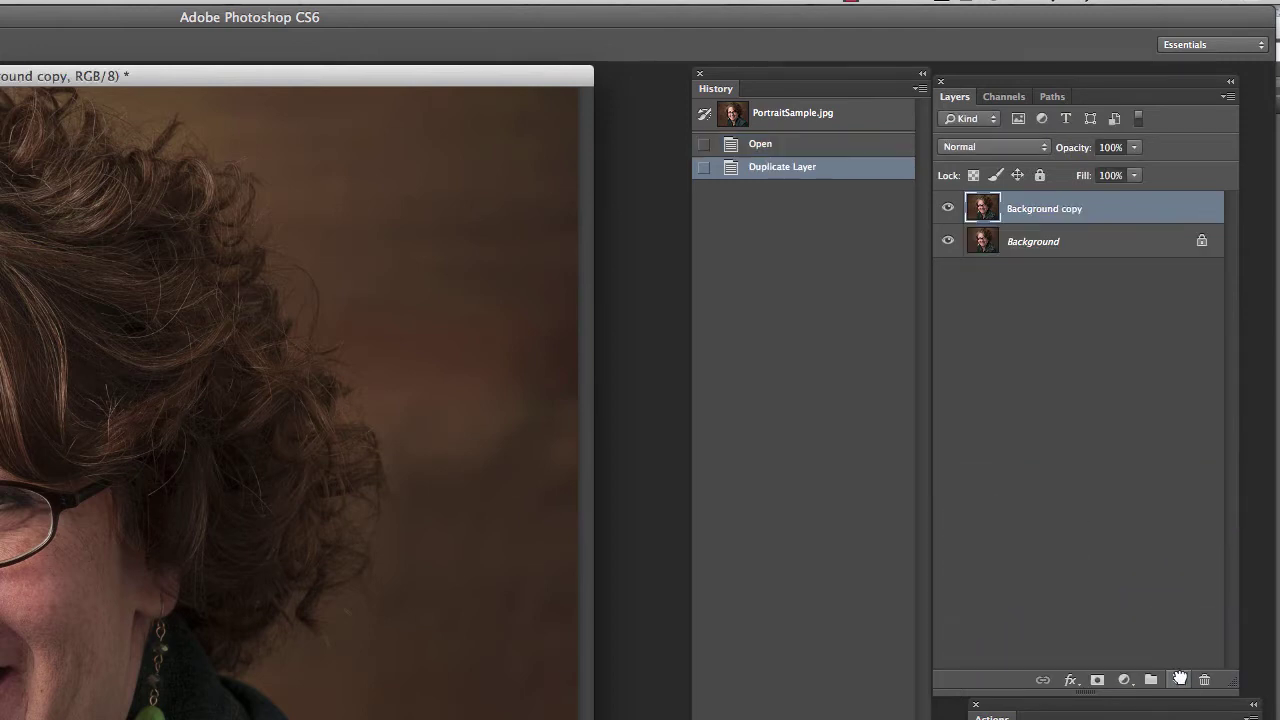
double_click(1044, 209)
text(soften)
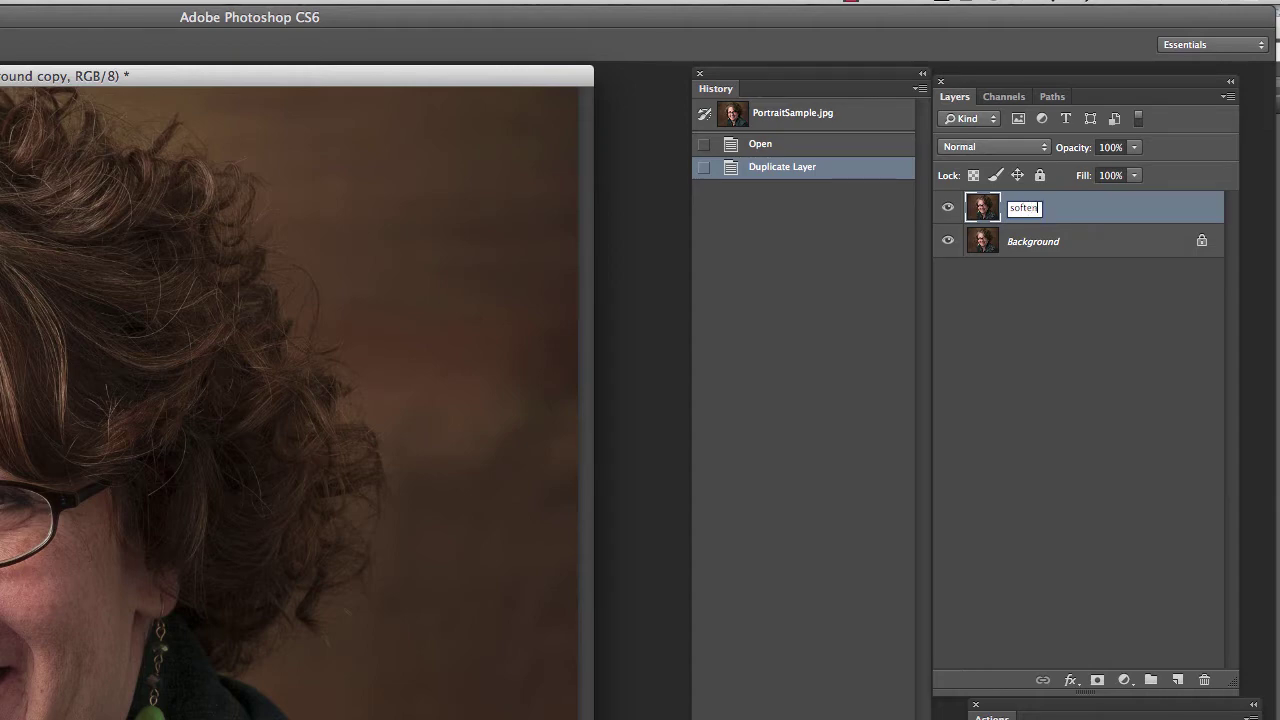
key(Return)
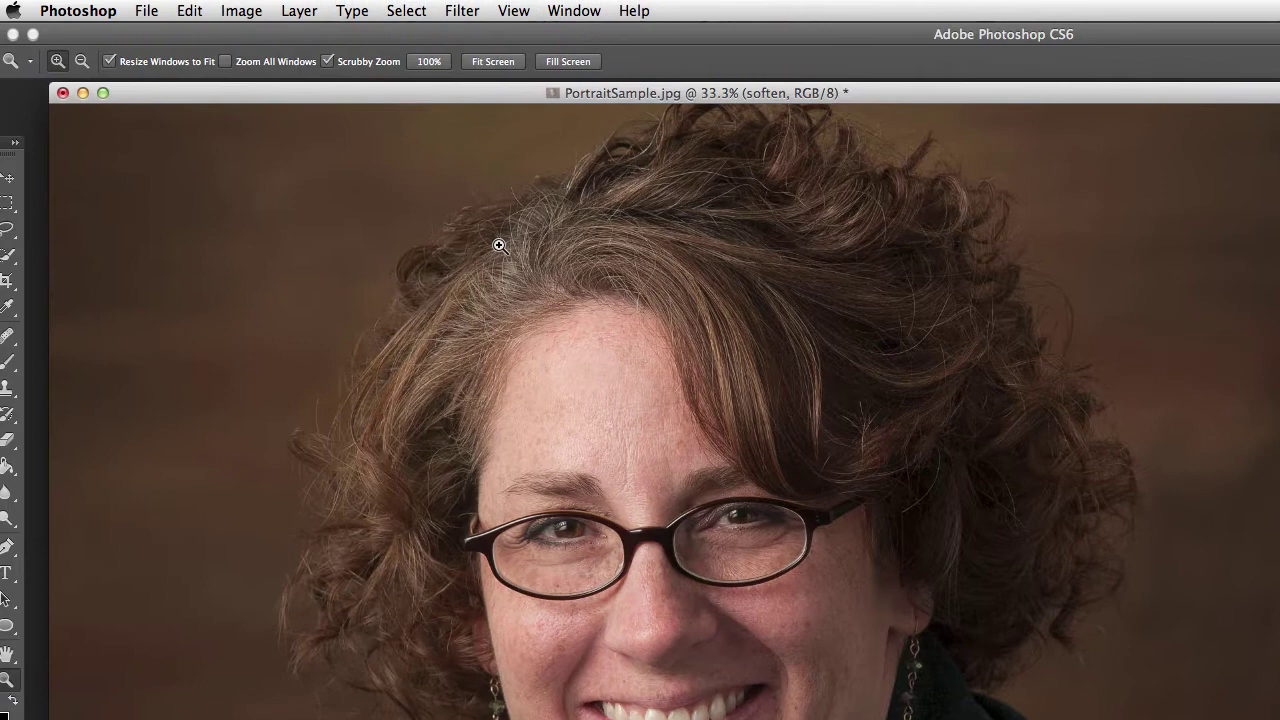
Apply a Gaussian Blur with a 13.4-pixel radius to the soften layer.
click(462, 12)
mouse_move(470, 244)
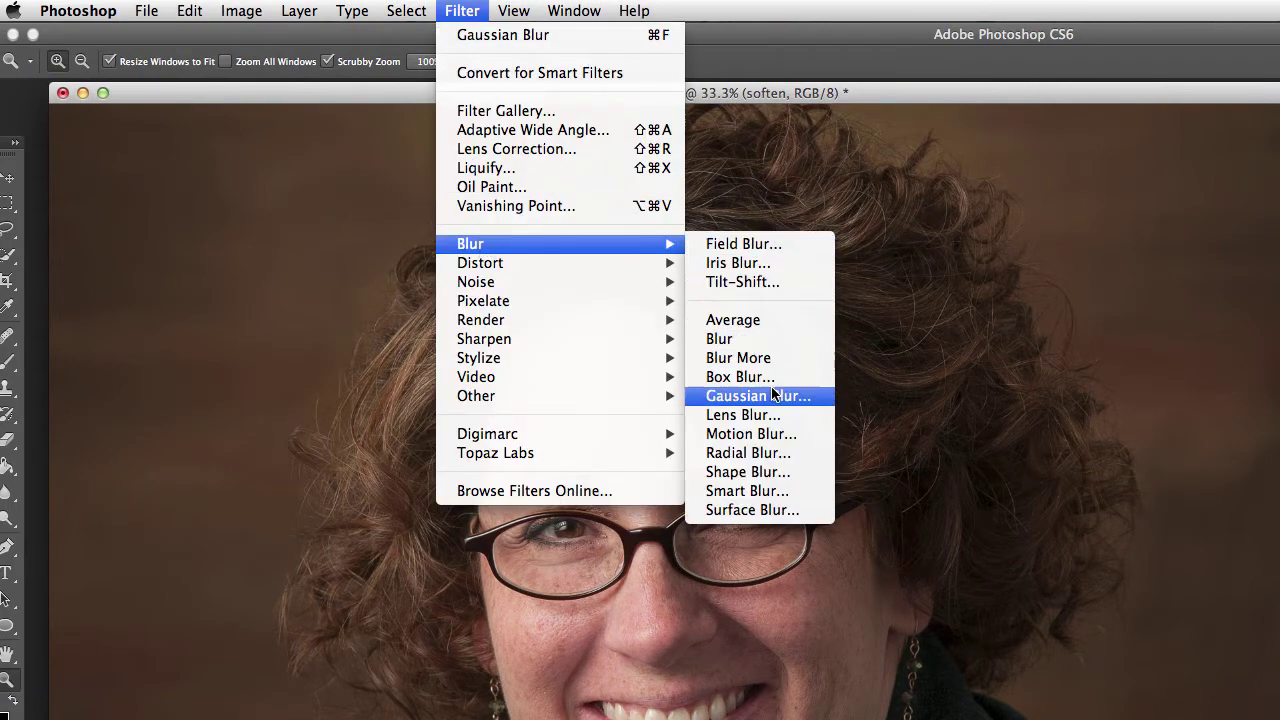
click(757, 396)
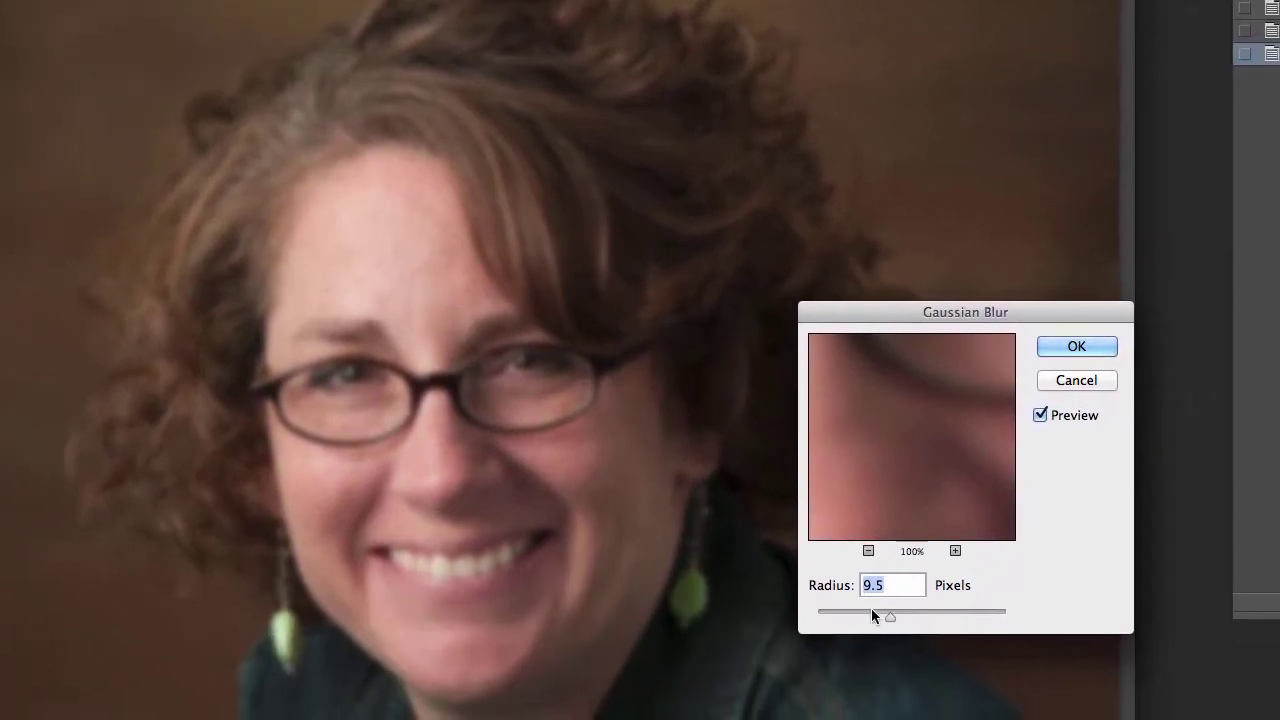
drag(890, 617, 805, 620)
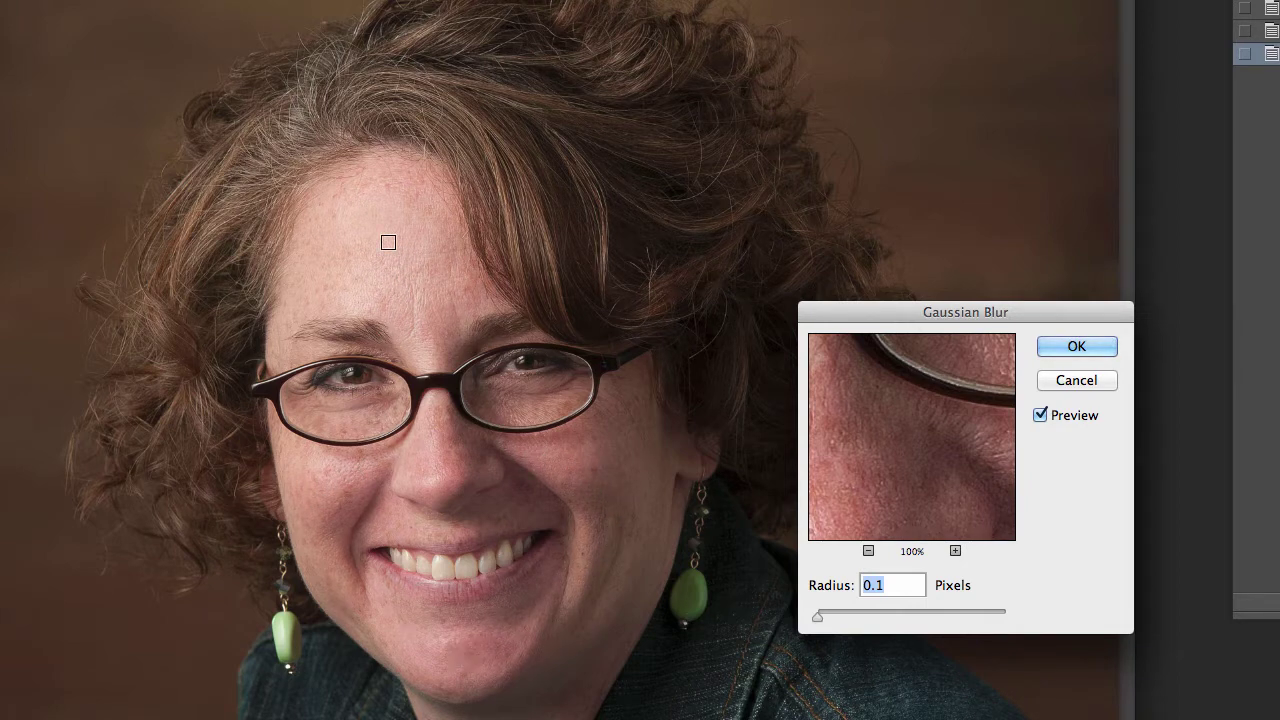
mouse_move(817, 617)
mouse_down()
mouse_move(915, 614)
mouse_move(893, 620)
mouse_up()
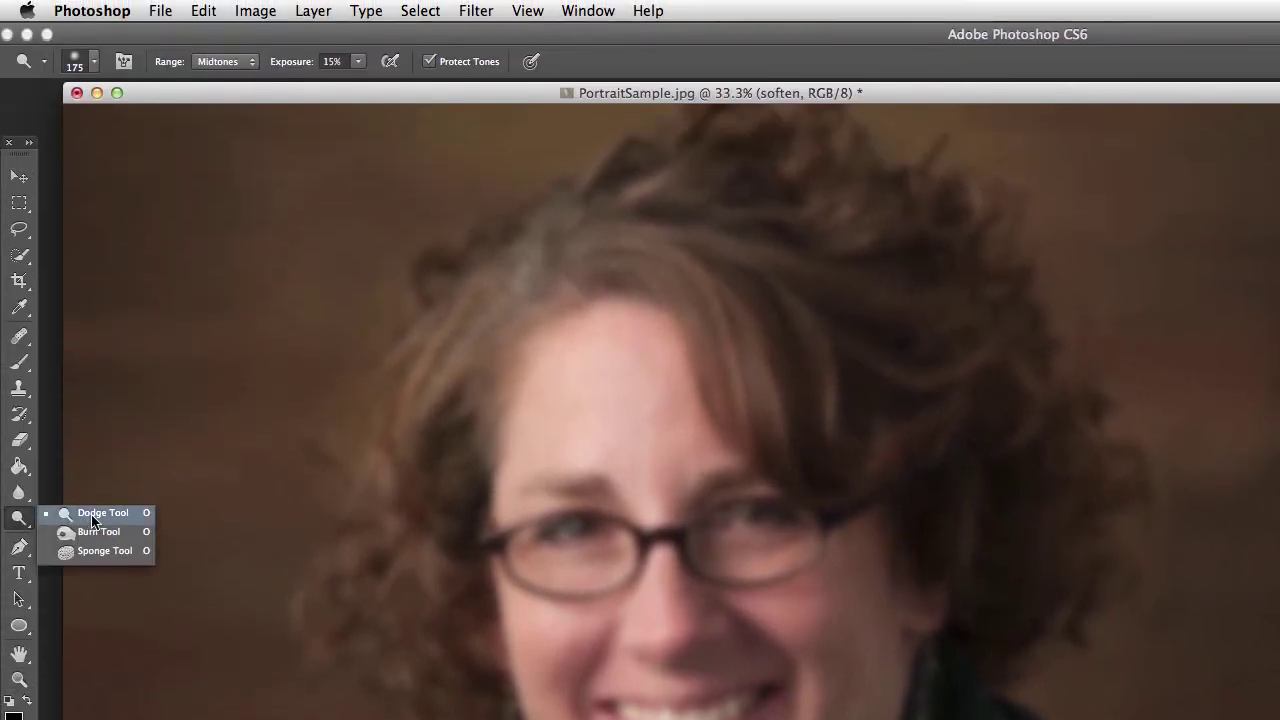
Dodge the forehead, both under-eye areas, the nose and the chin.
click(100, 515)
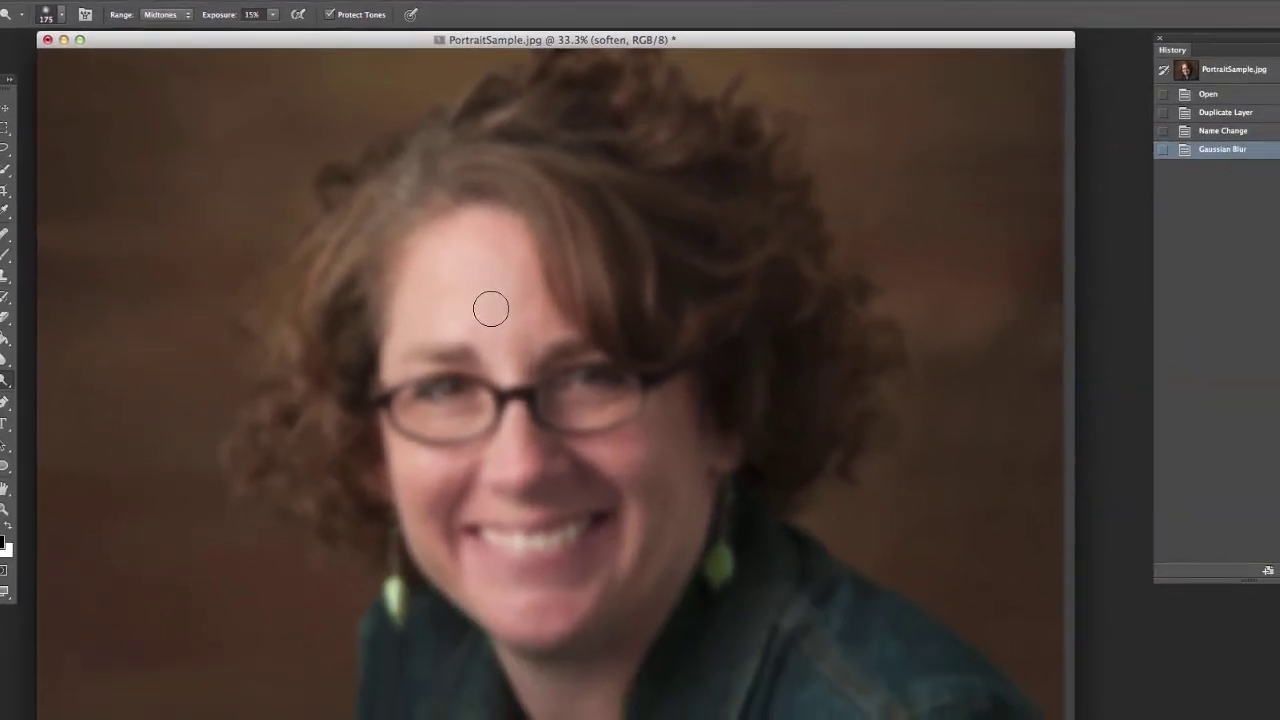
key(bracketright)
key(bracketright)
key(bracketright)
key(bracketright)
key(bracketleft)
mouse_move(517, 315)
mouse_down()
mouse_move(523, 286)
mouse_move(480, 300)
mouse_up()
mouse_move(411, 466)
mouse_down()
mouse_move(429, 451)
mouse_move(429, 491)
mouse_up()
drag(520, 456, 500, 449)
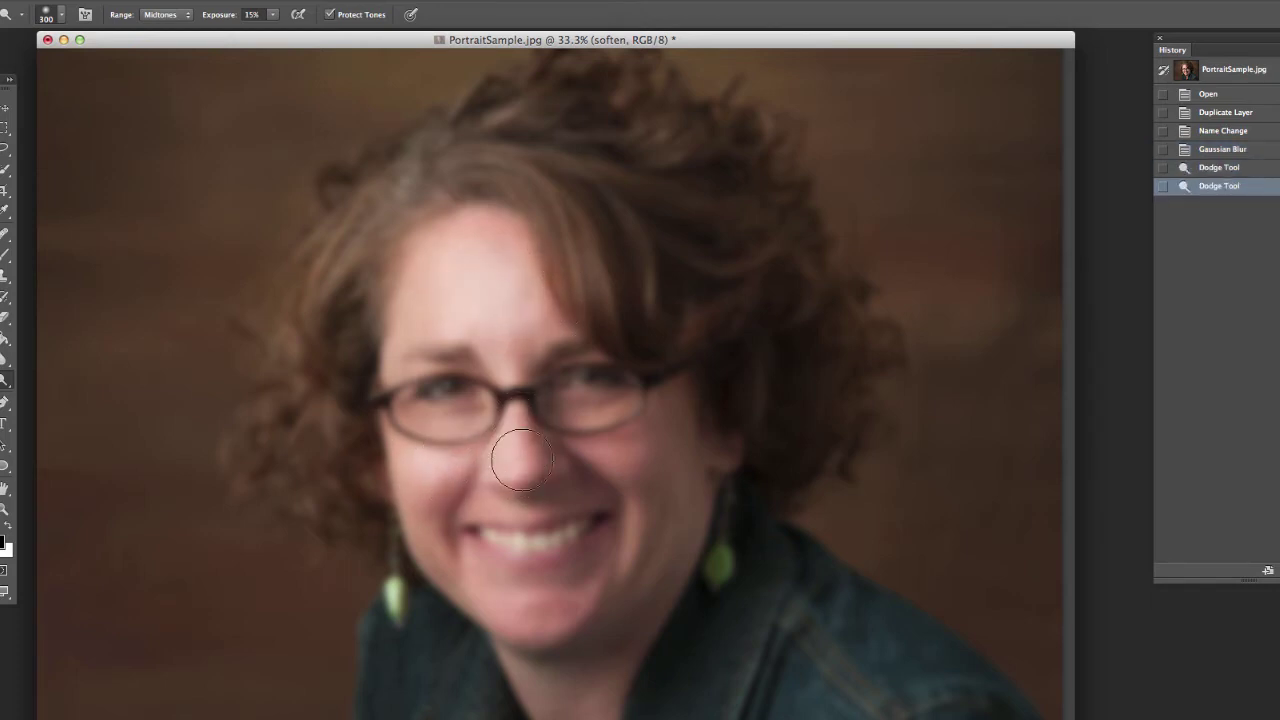
mouse_move(639, 431)
mouse_down()
mouse_move(571, 420)
mouse_move(548, 430)
mouse_up()
click(579, 584)
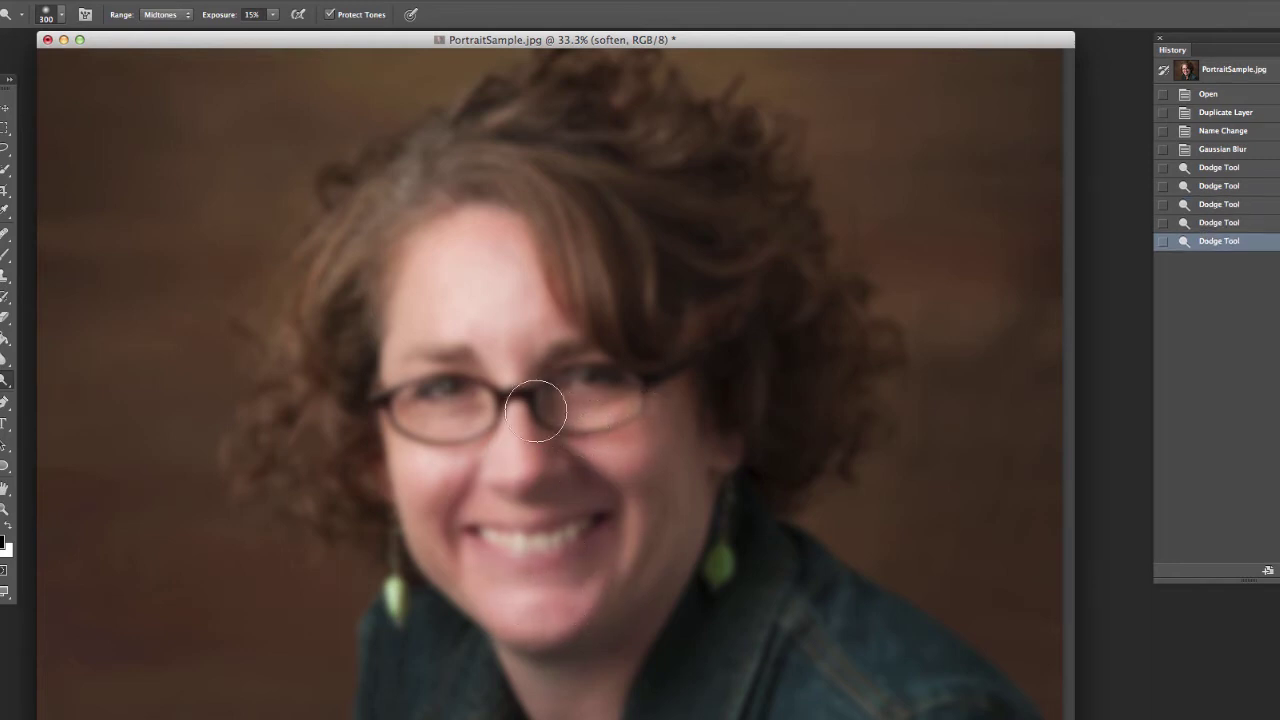
Make a second dodge pass over the forehead, under-eyes, chin, nose side and left cheek.
key(bracketright)
key(bracketright)
click(494, 270)
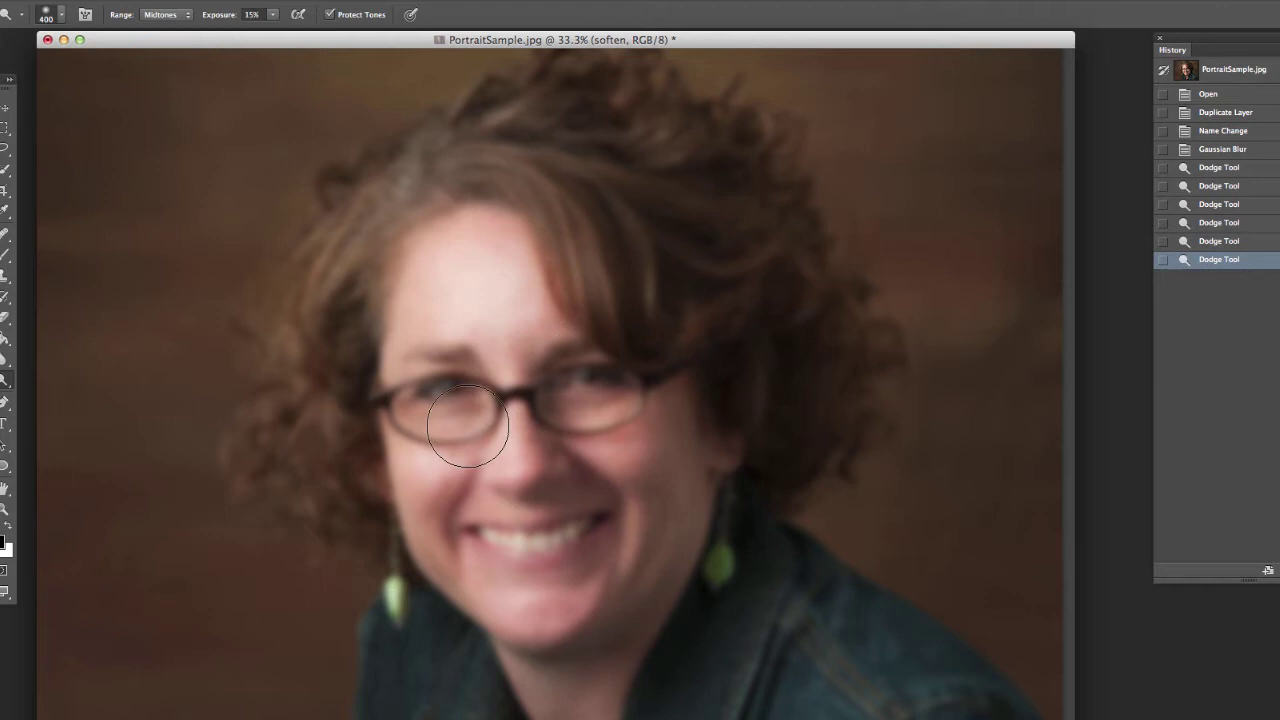
key(bracketleft)
key(bracketleft)
drag(450, 435, 410, 434)
mouse_move(574, 432)
mouse_down()
mouse_move(586, 411)
mouse_move(622, 440)
mouse_up()
click(527, 611)
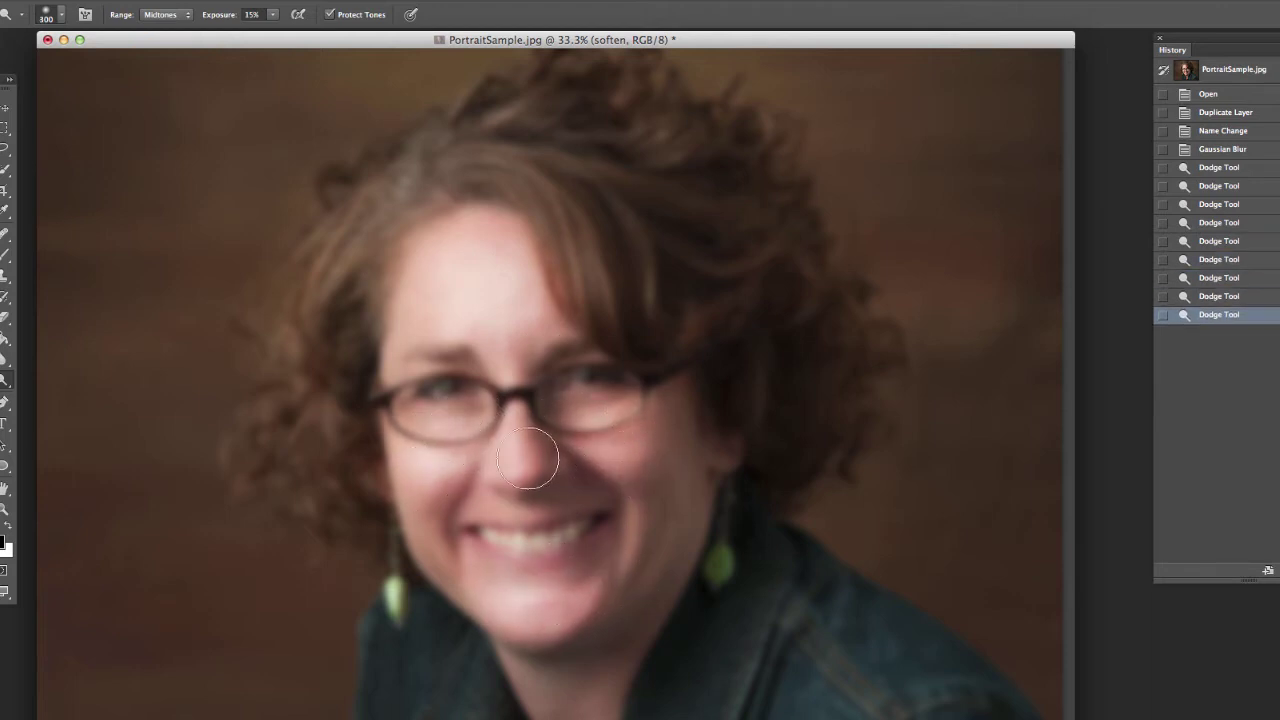
drag(529, 457, 551, 480)
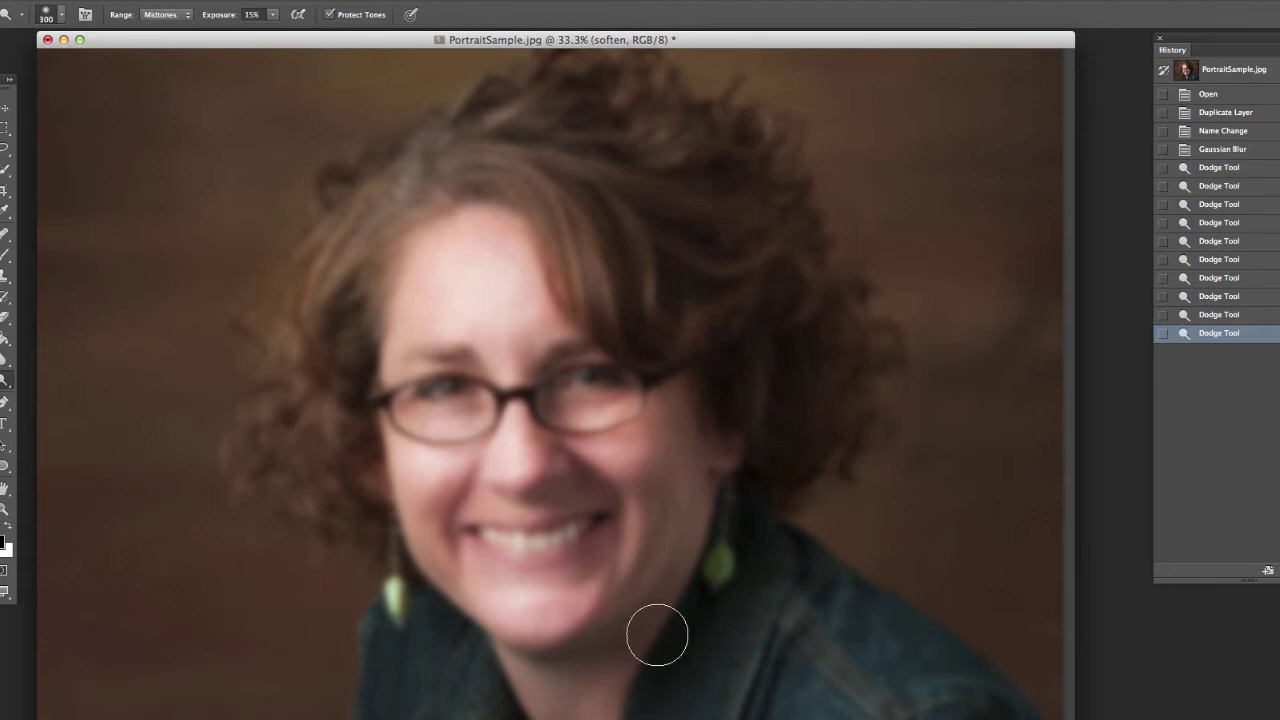
drag(598, 444, 610, 432)
drag(464, 452, 436, 485)
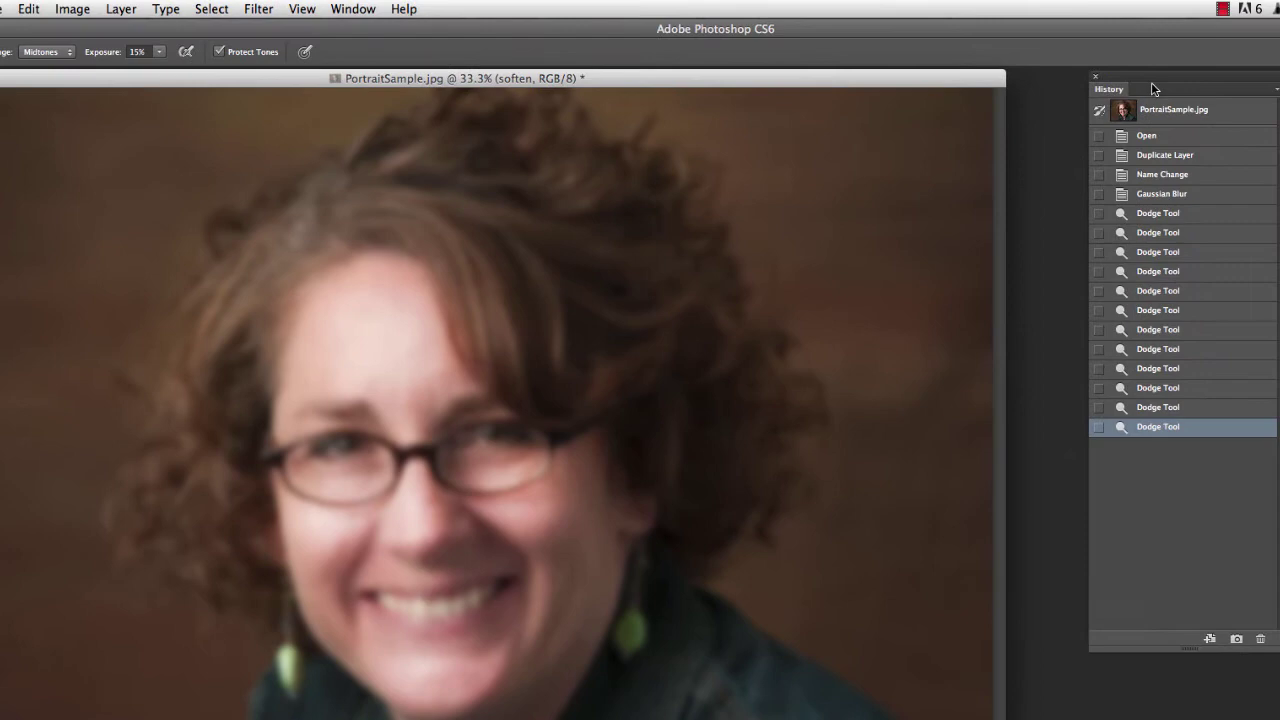
Capture the dodged soften layer as Snapshot 1 in the History panel.
drag(1157, 78, 1140, 87)
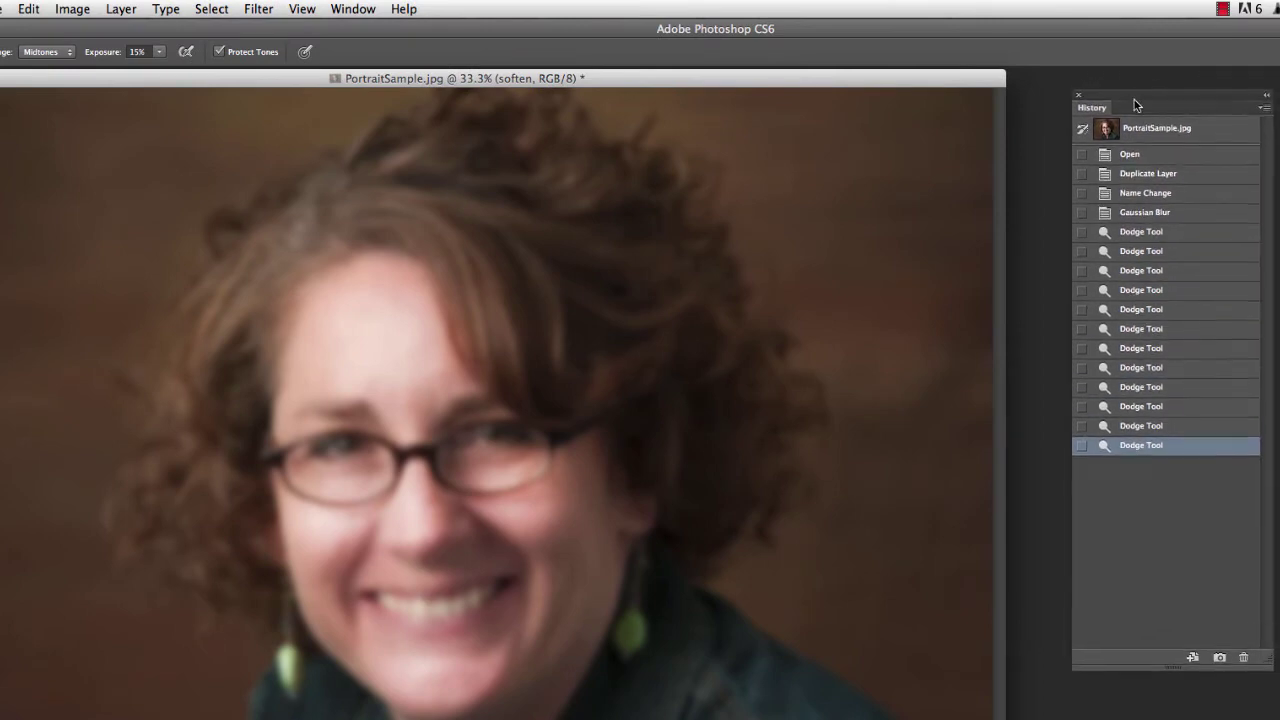
click(356, 10)
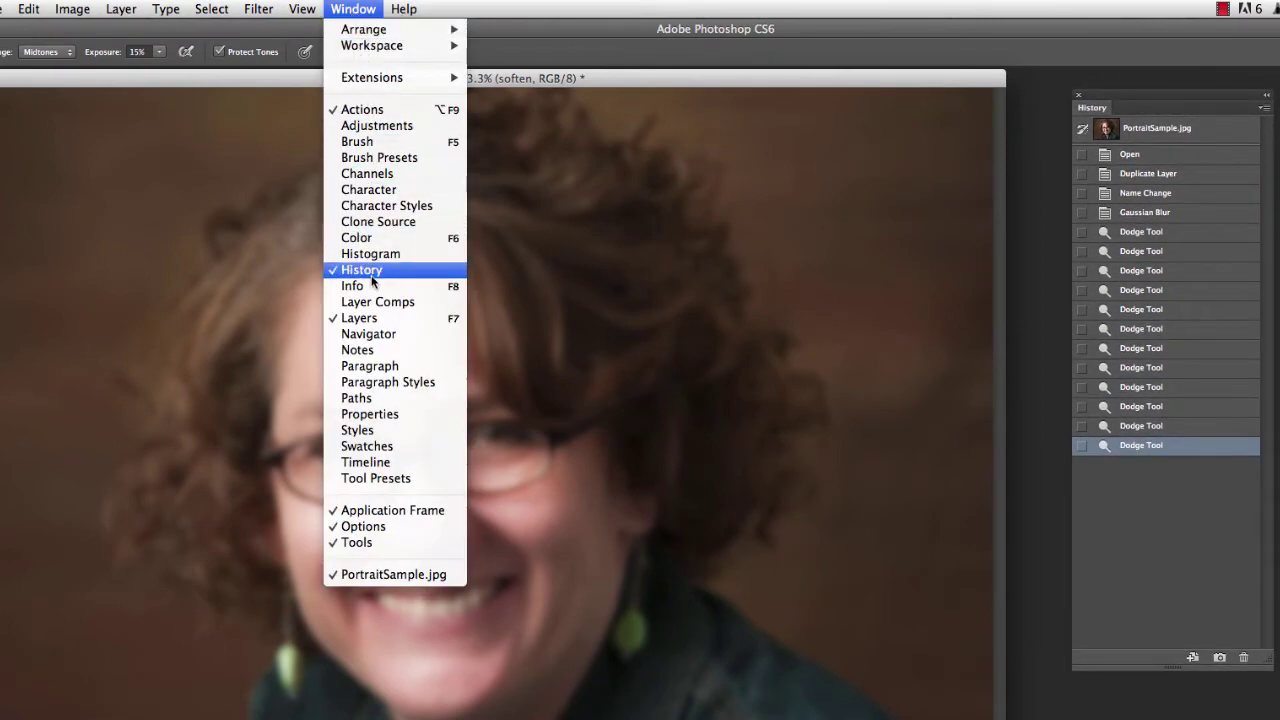
click(912, 146)
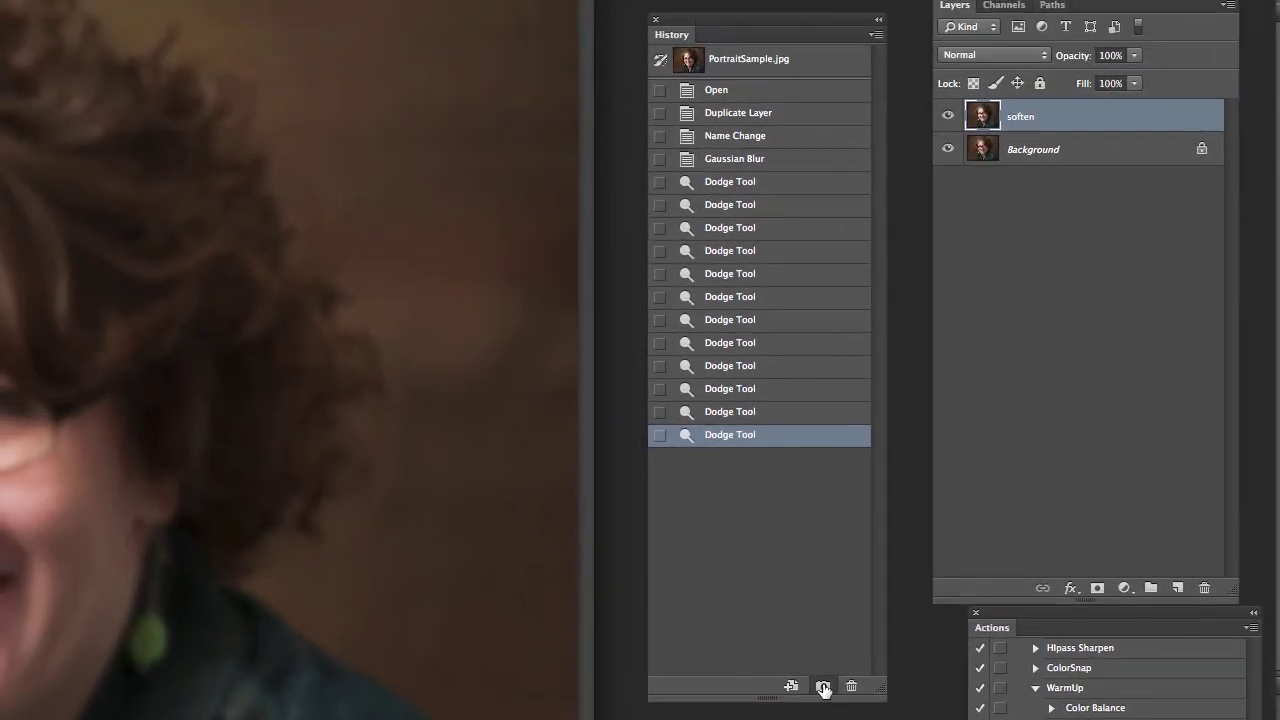
click(822, 687)
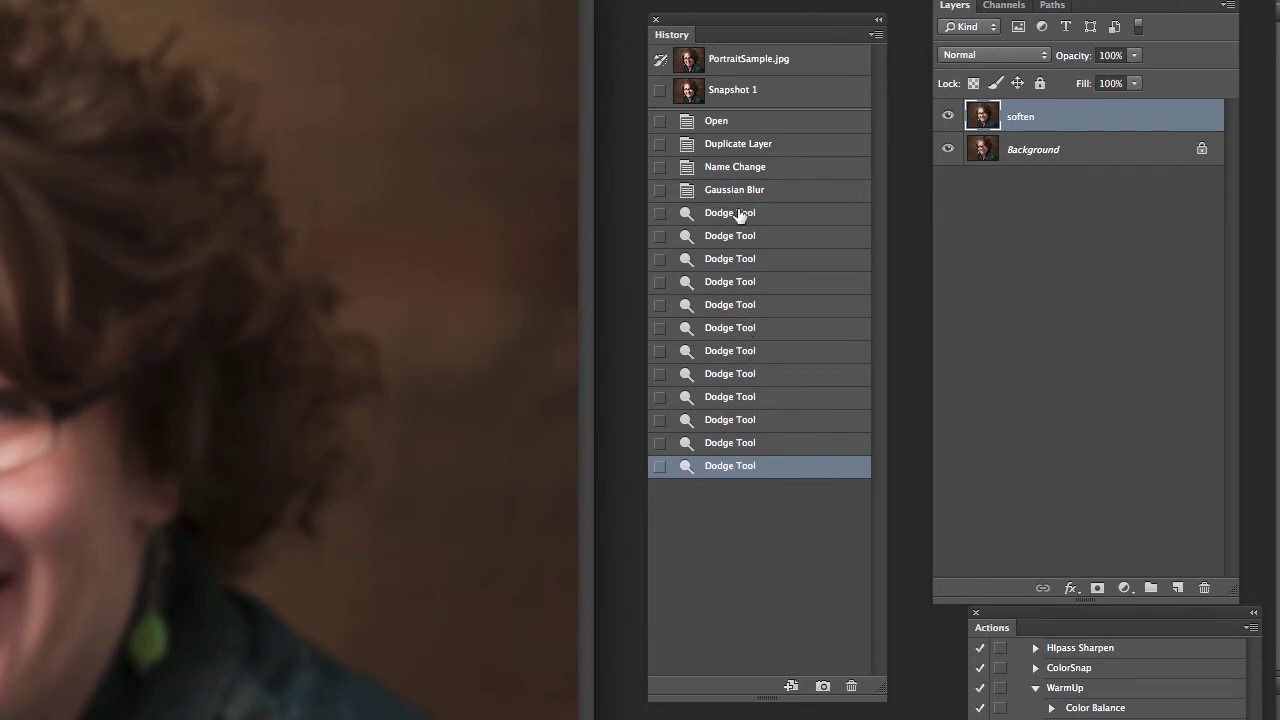
Revert to the pre-blur history state and pick the History Brush with a soft round tip.
click(730, 168)
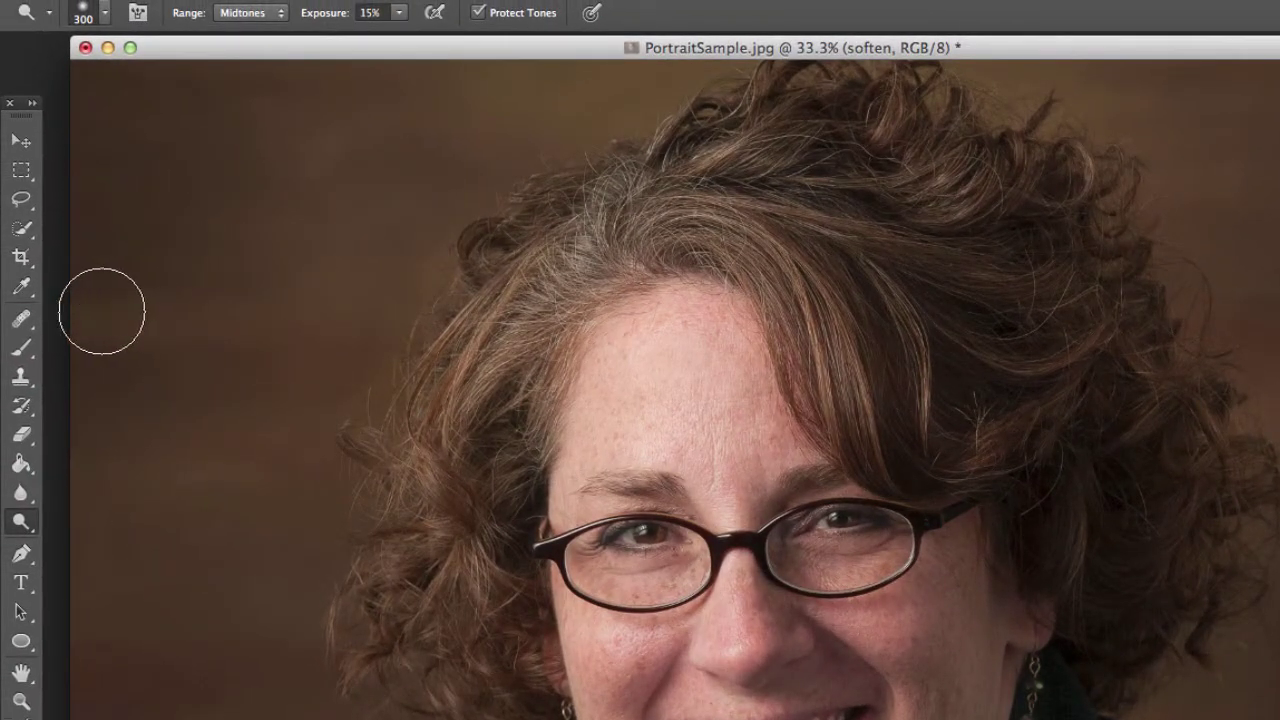
click(27, 416)
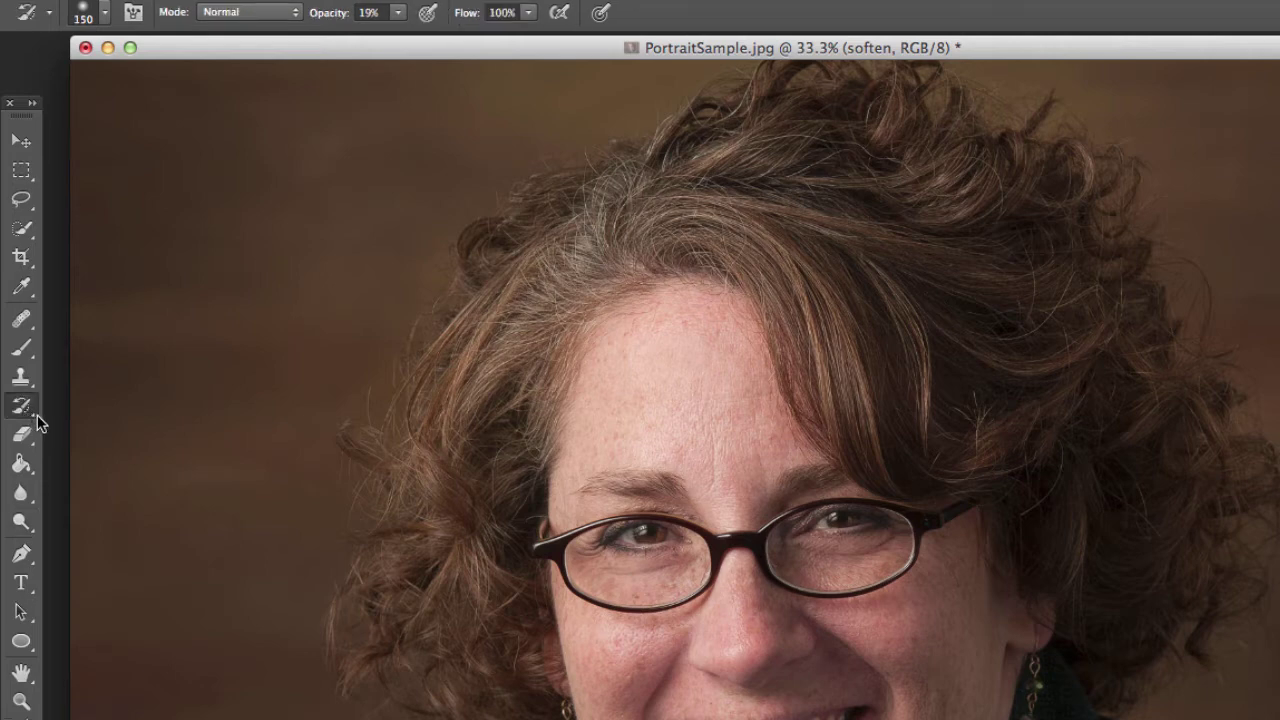
drag(36, 422, 116, 401)
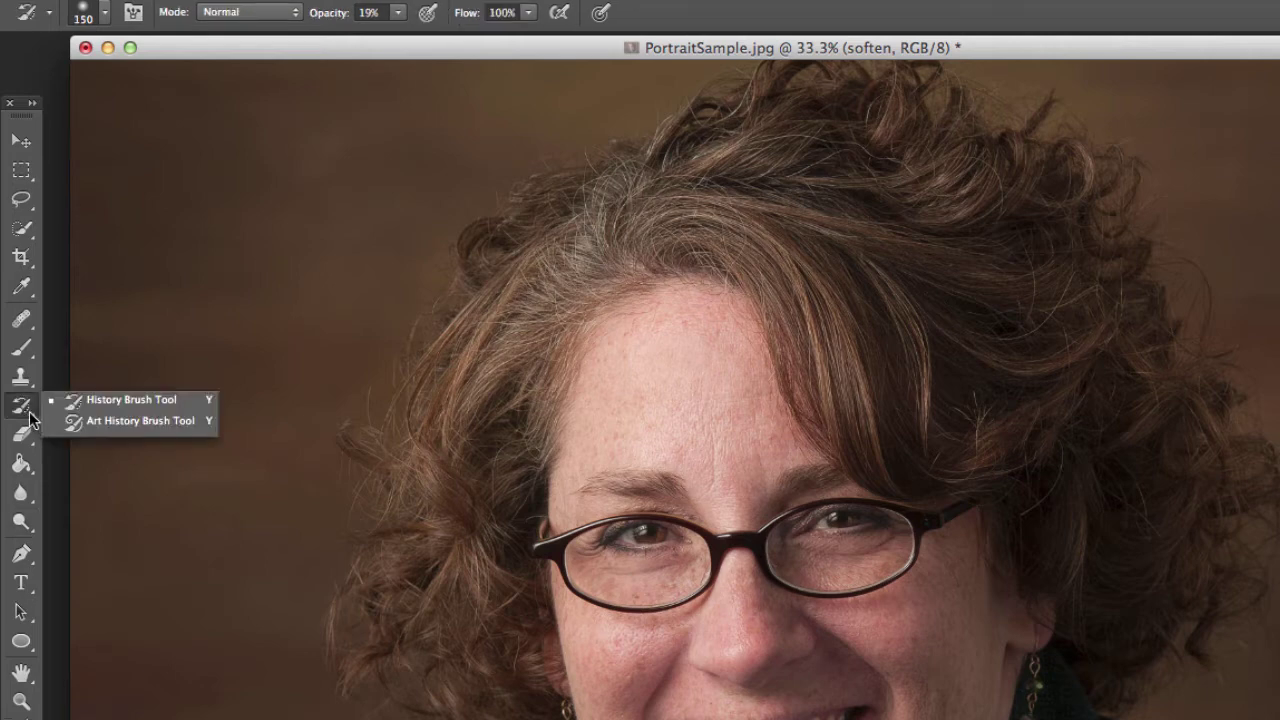
click(119, 399)
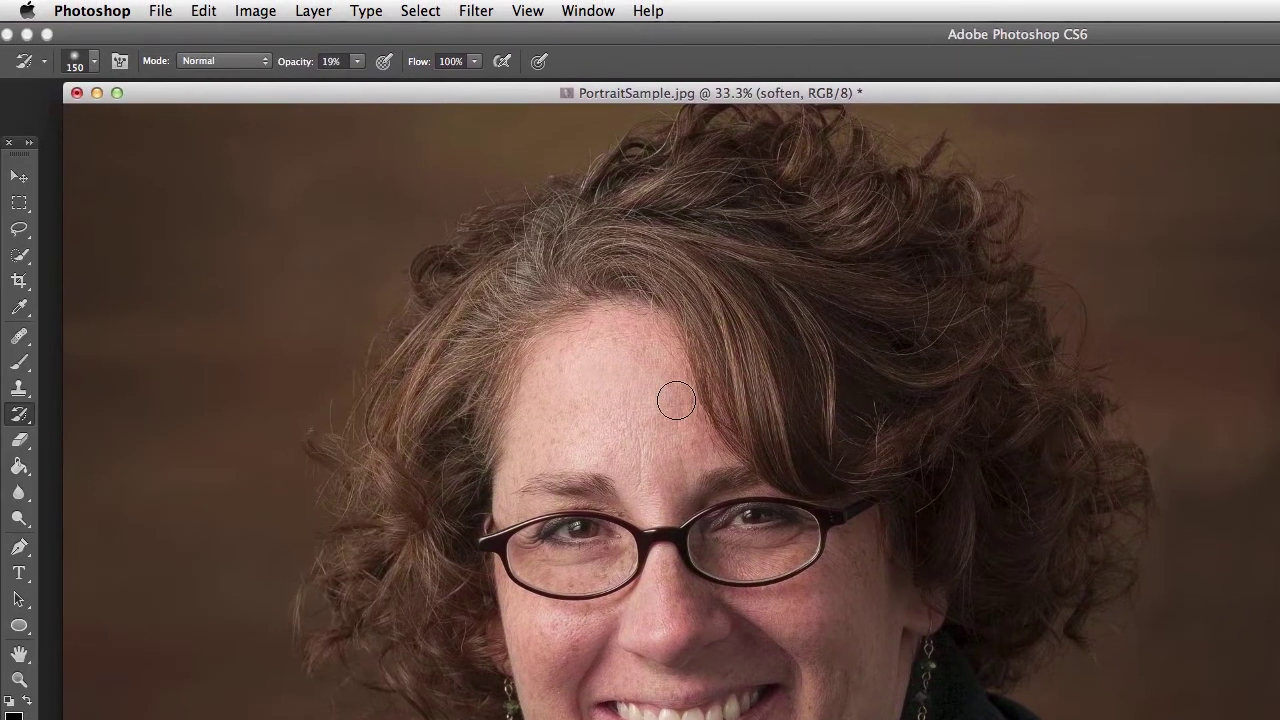
click(95, 62)
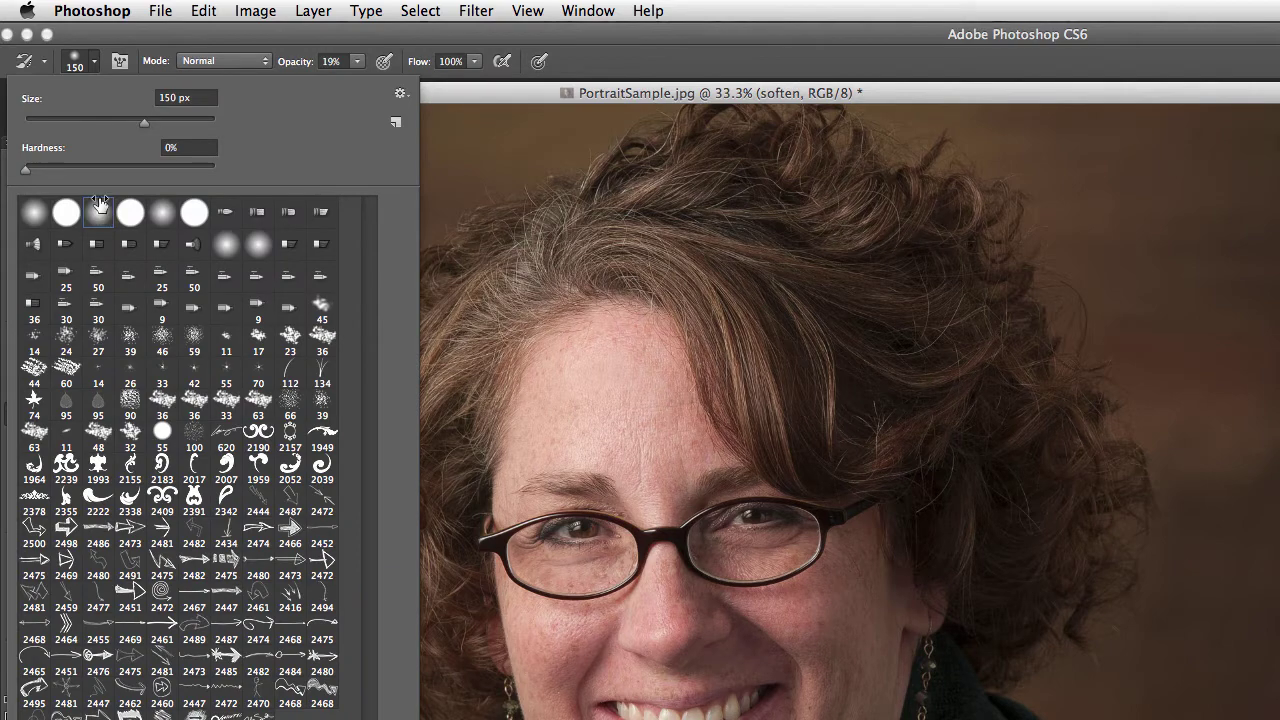
click(465, 98)
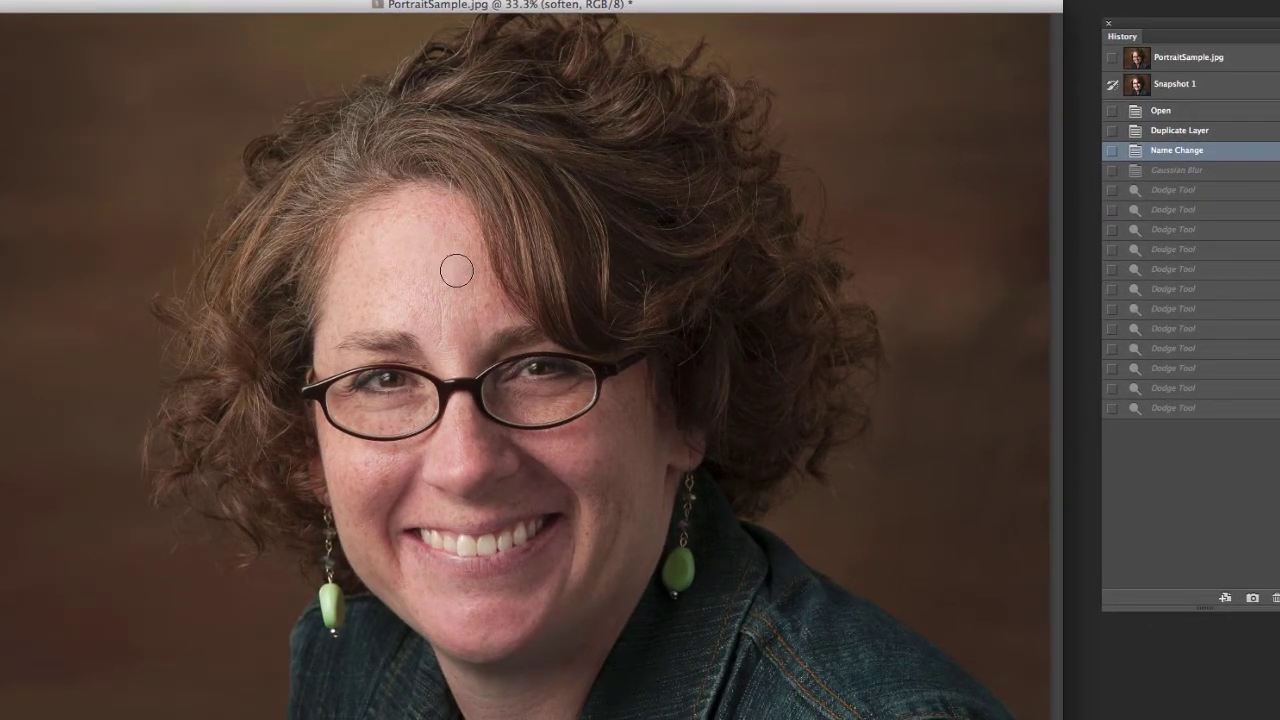
Paint Snapshot 1 back over the forehead, under the eyes, beside the nose and near the mouth.
key(bracketright)
key(bracketright)
key(bracketright)
key(bracketright)
key(bracketright)
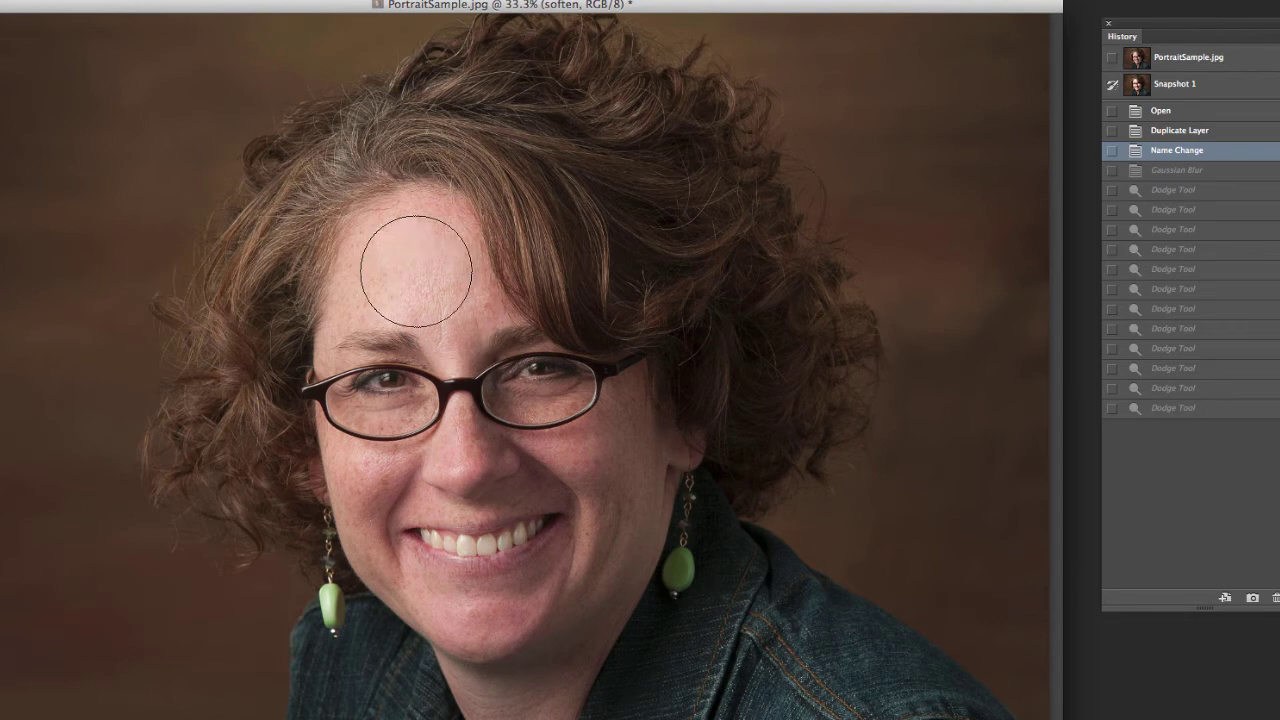
drag(416, 271, 423, 257)
drag(430, 435, 360, 425)
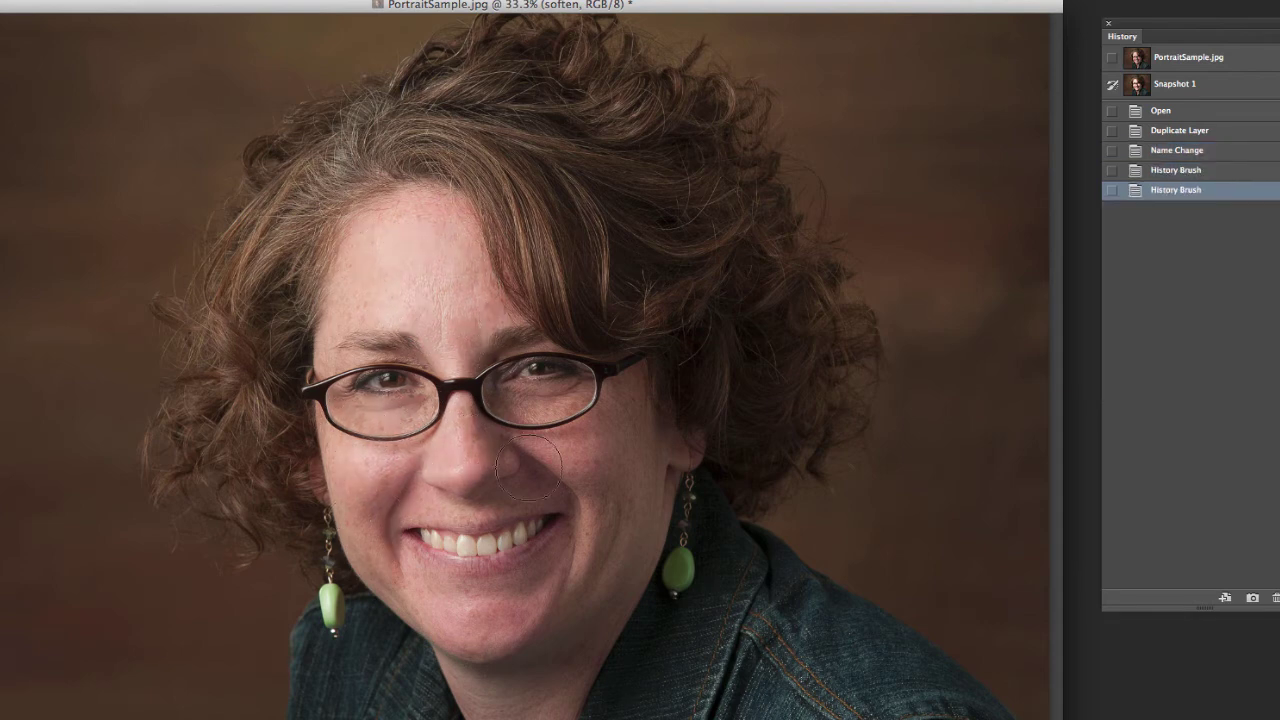
drag(528, 465, 548, 444)
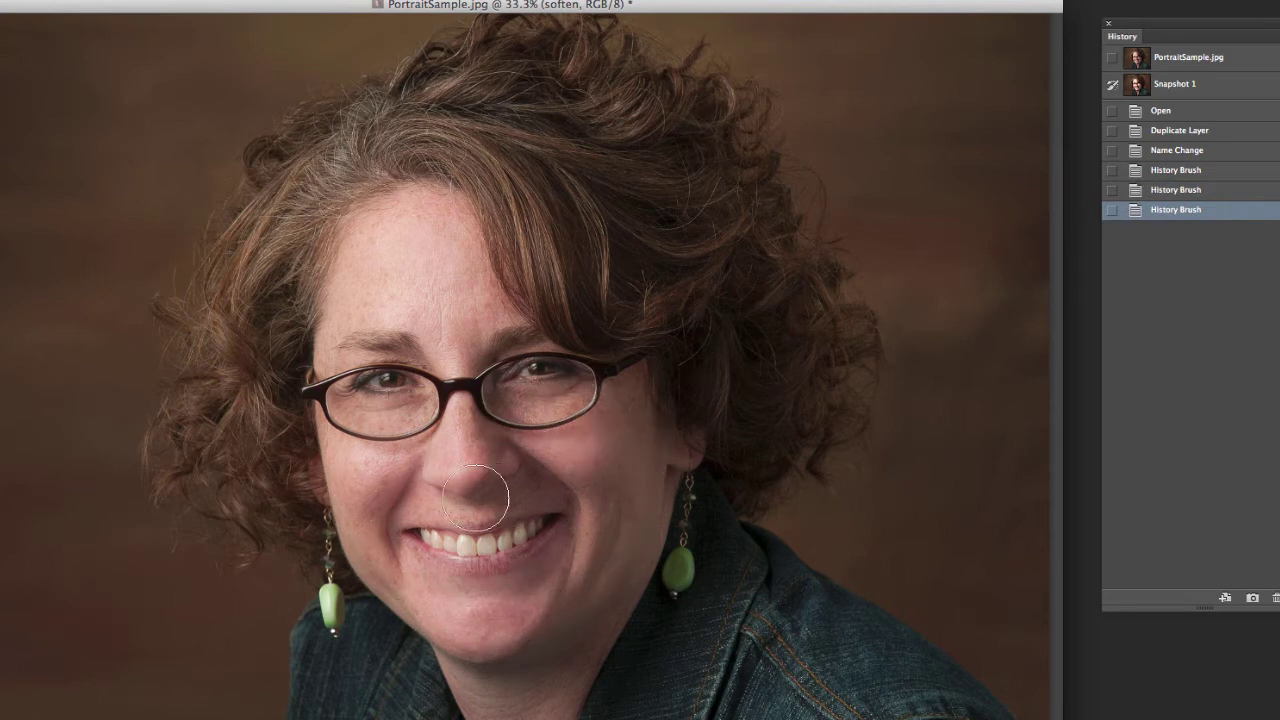
drag(476, 498, 442, 491)
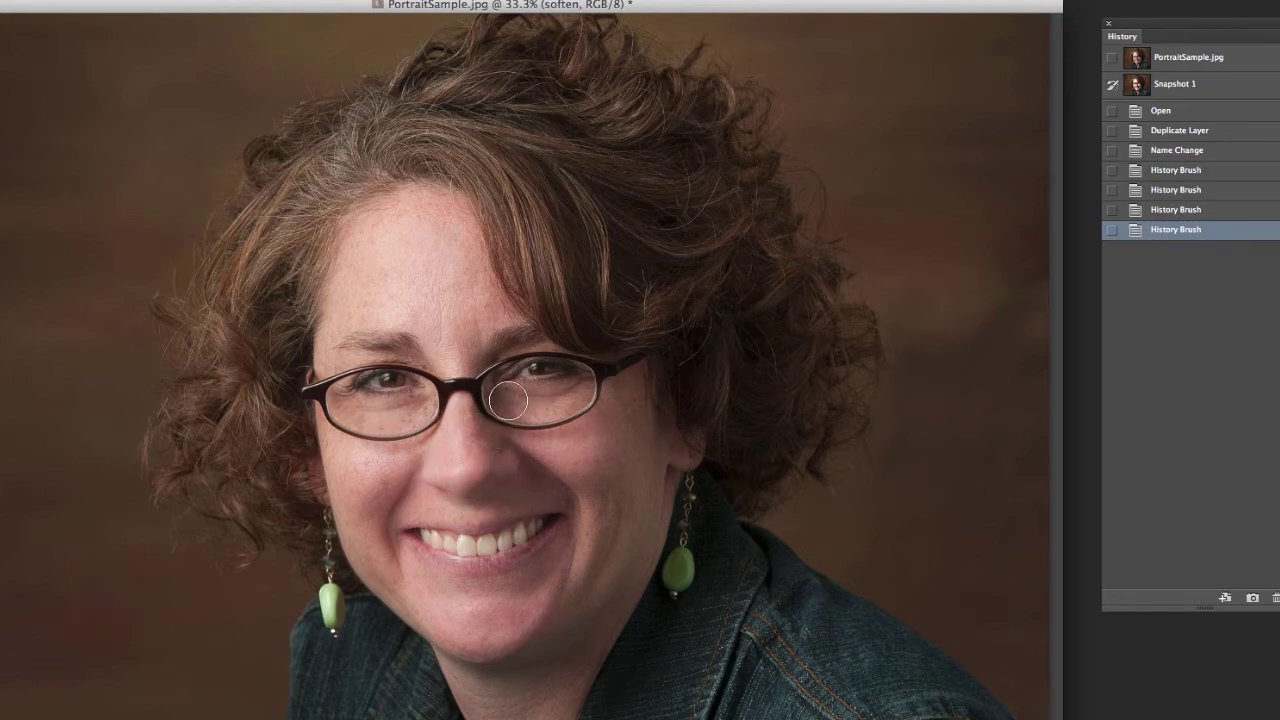
drag(508, 400, 565, 393)
drag(326, 410, 350, 445)
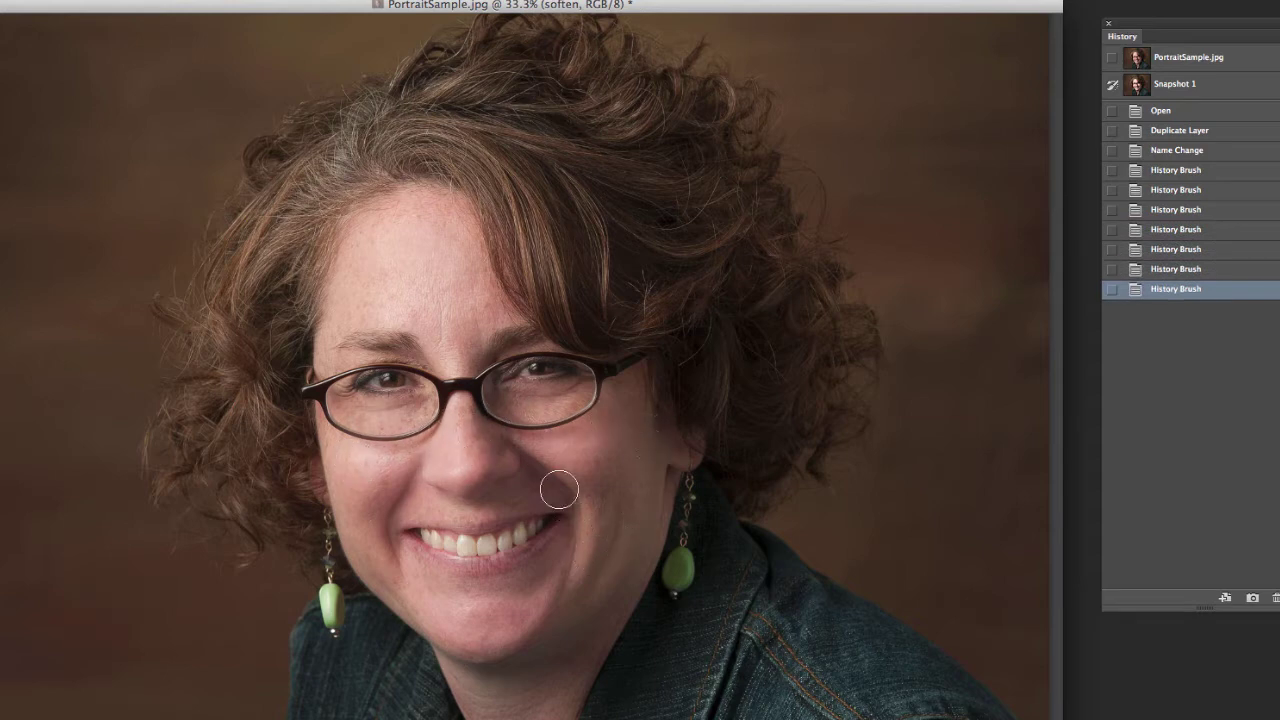
drag(559, 490, 505, 499)
Continue painting the softened snapshot over the forehead, cheeks, smile area and jaw.
drag(453, 640, 363, 525)
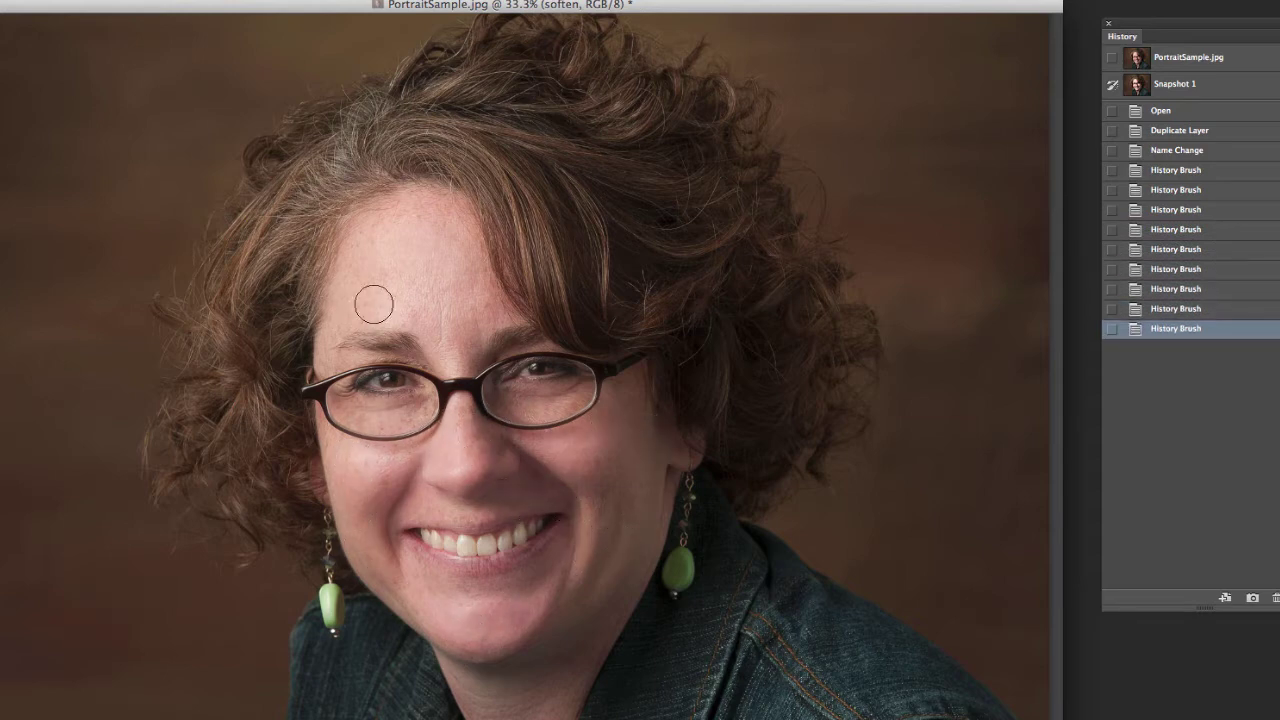
drag(374, 304, 434, 316)
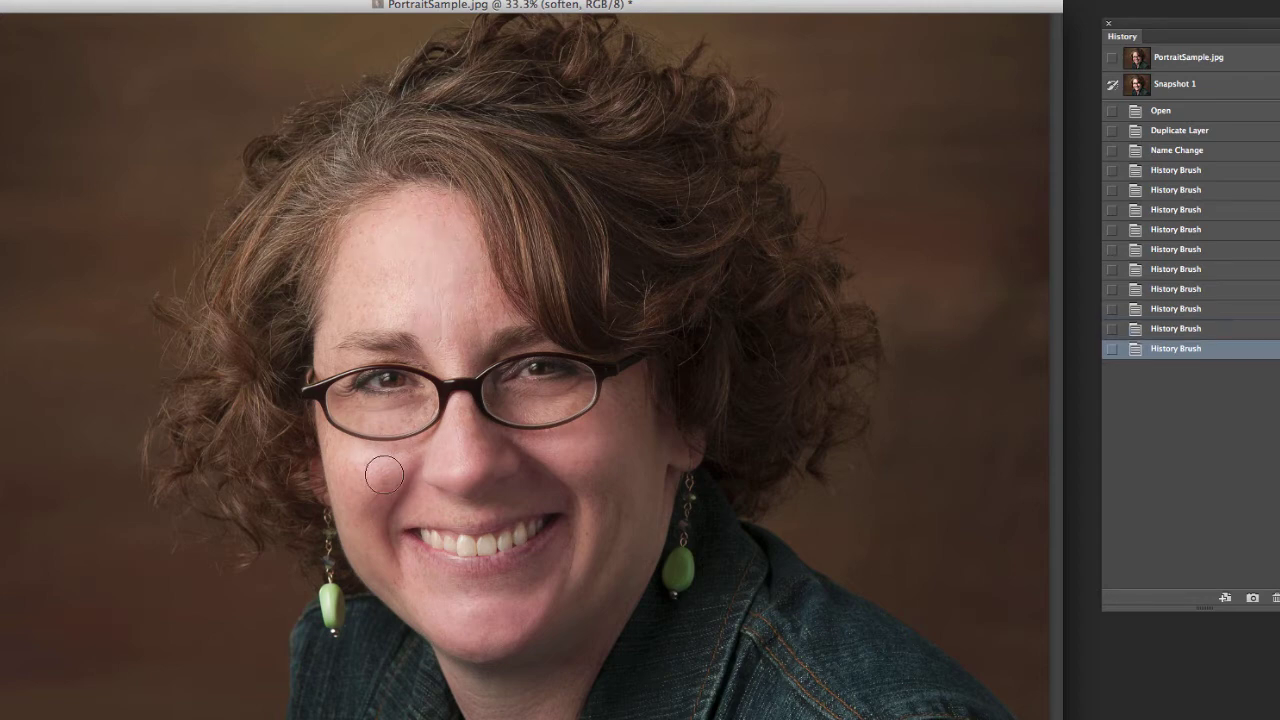
drag(384, 474, 363, 476)
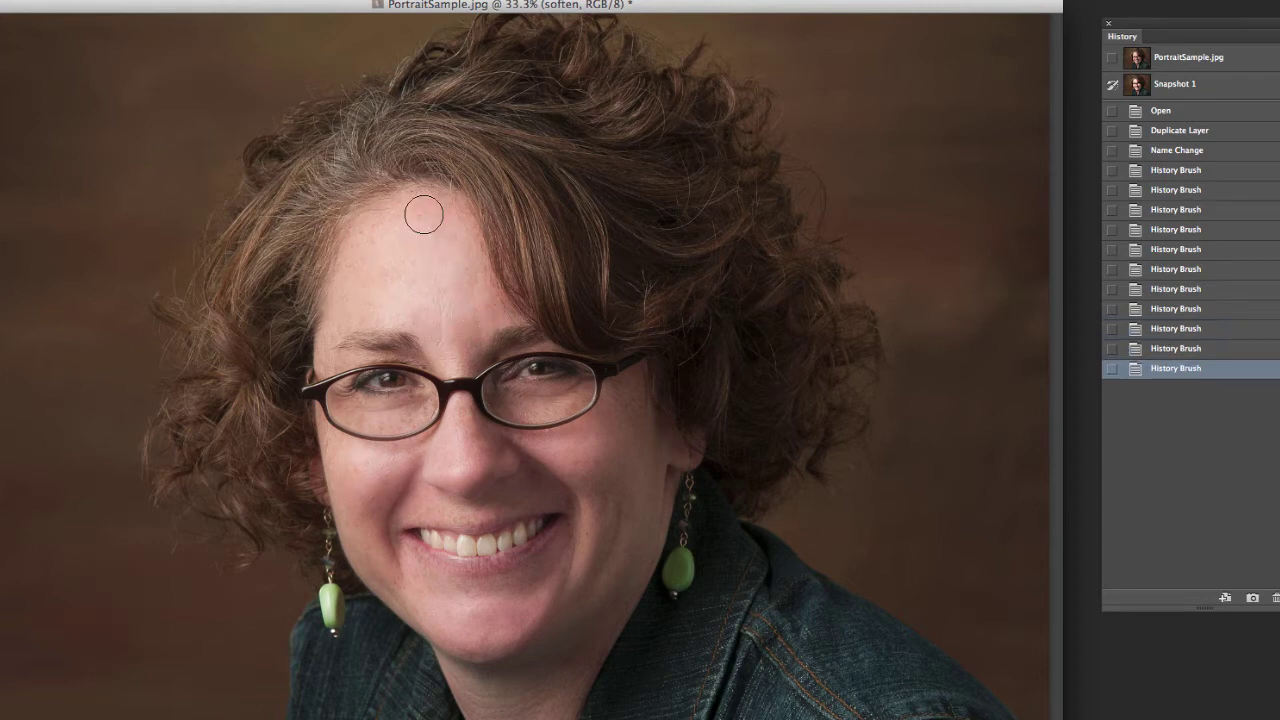
drag(423, 215, 340, 250)
drag(578, 440, 510, 411)
click(614, 438)
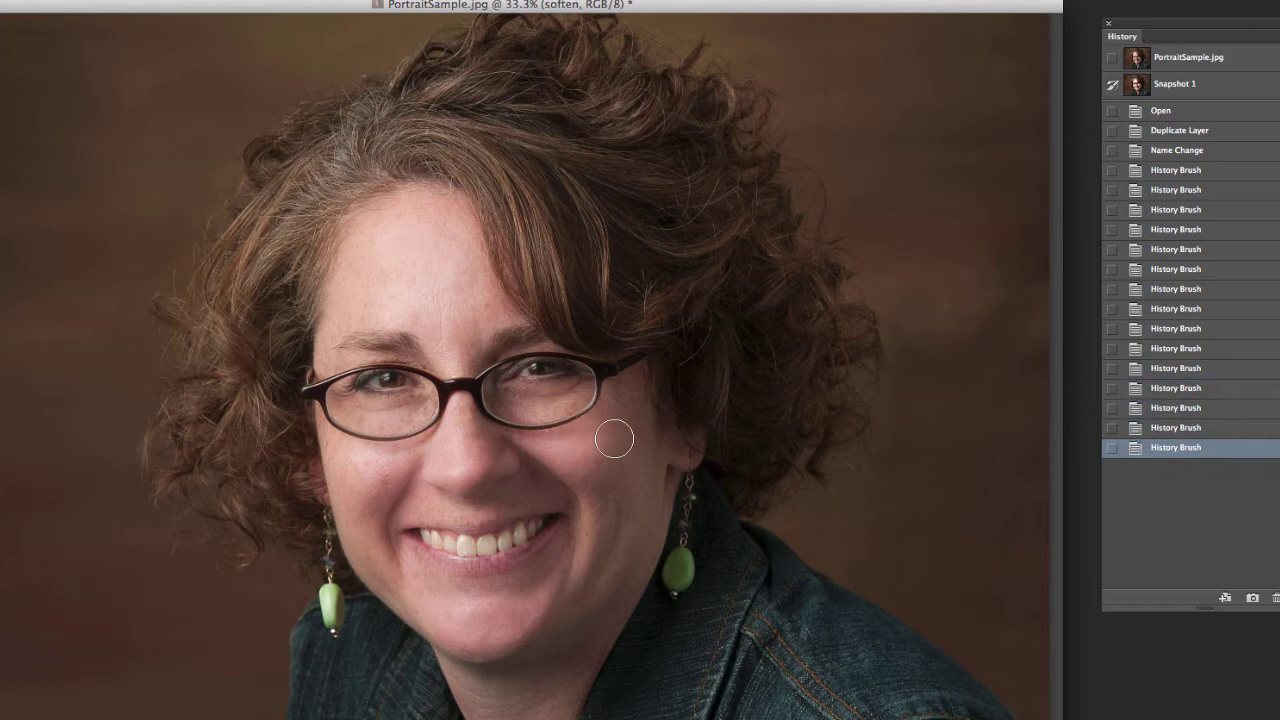
drag(614, 438, 612, 517)
drag(396, 579, 366, 521)
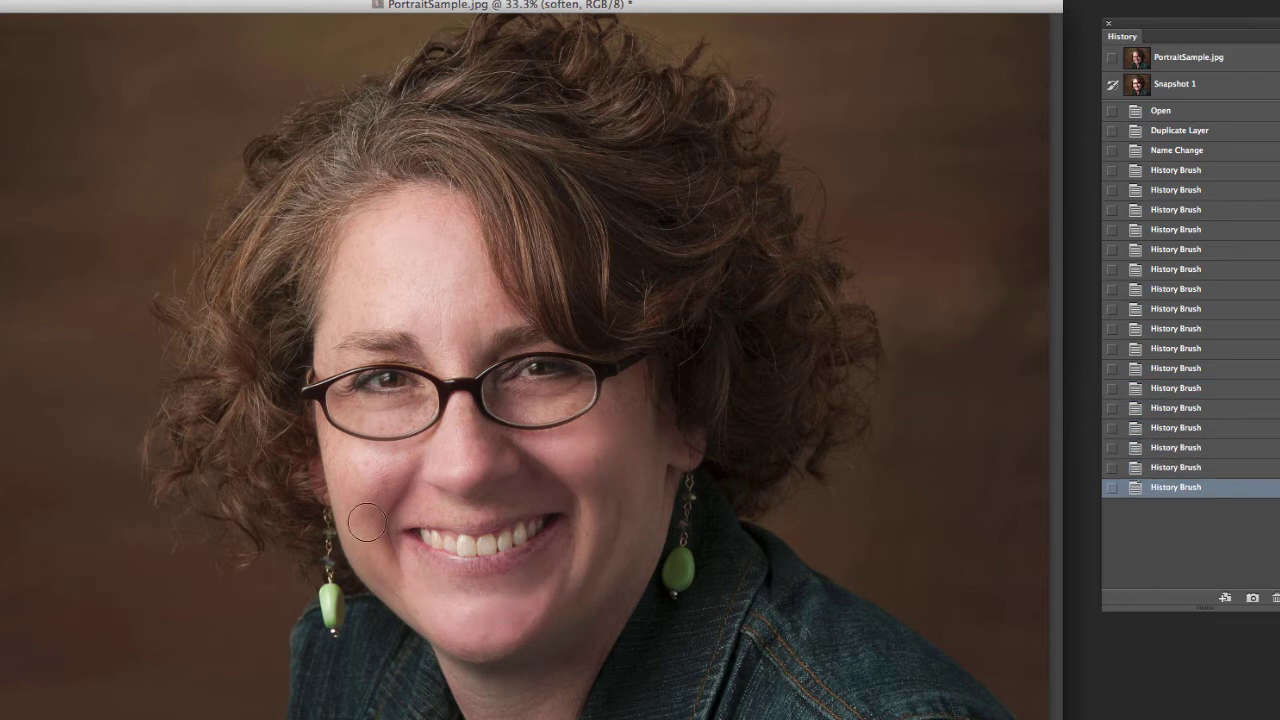
drag(459, 620, 719, 535)
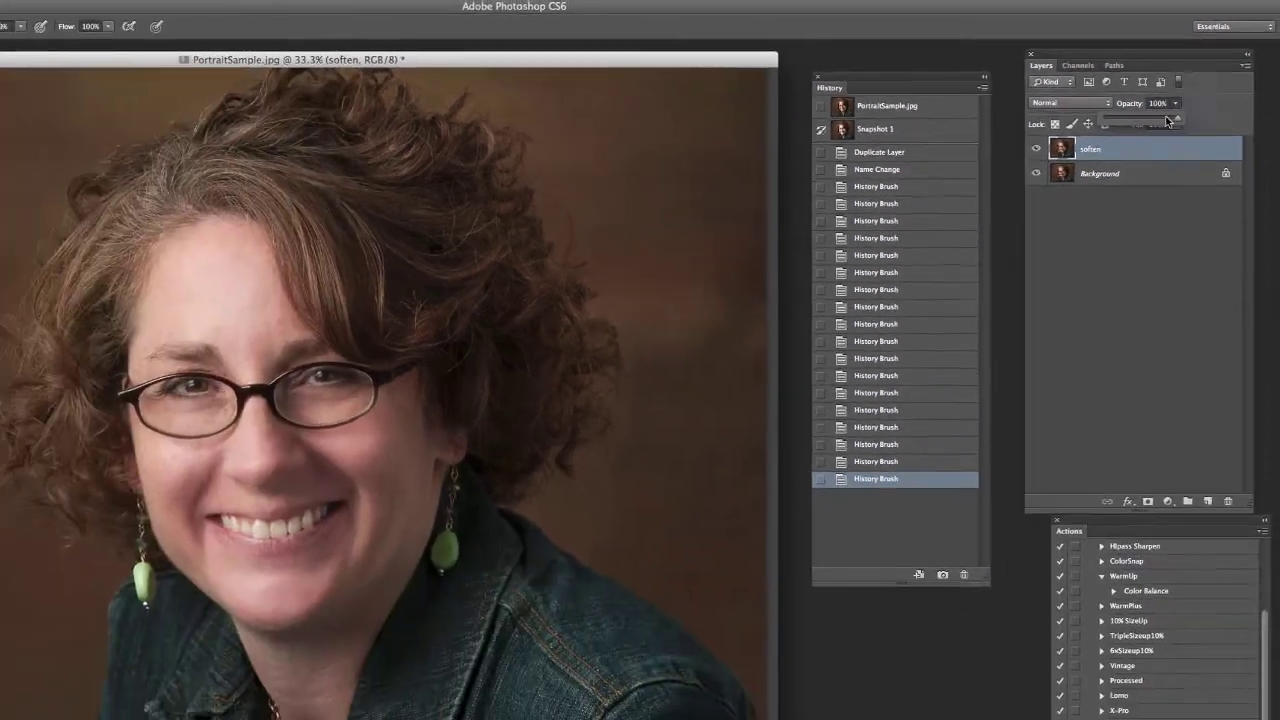
Lower the soften layer's opacity to about 43% and zoom in on the face.
drag(1150, 133, 1152, 118)
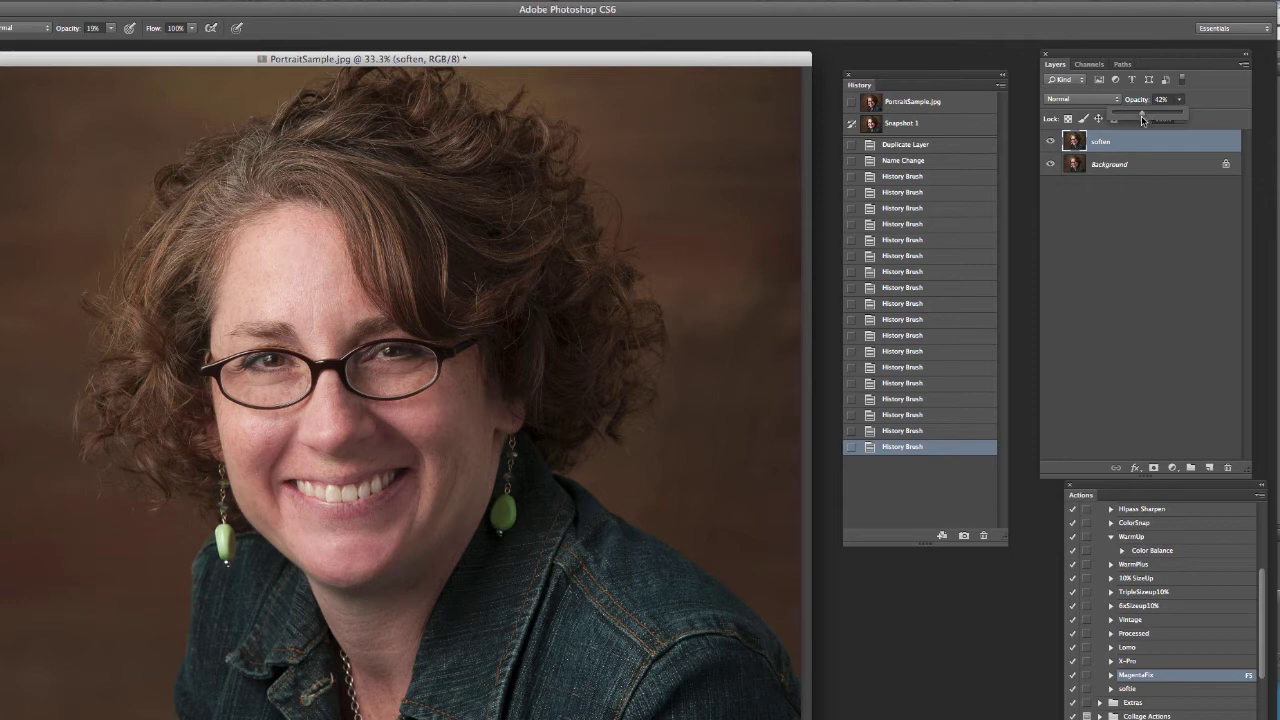
drag(1142, 119, 1140, 120)
key(z)
click(228, 395)
drag(319, 390, 148, 322)
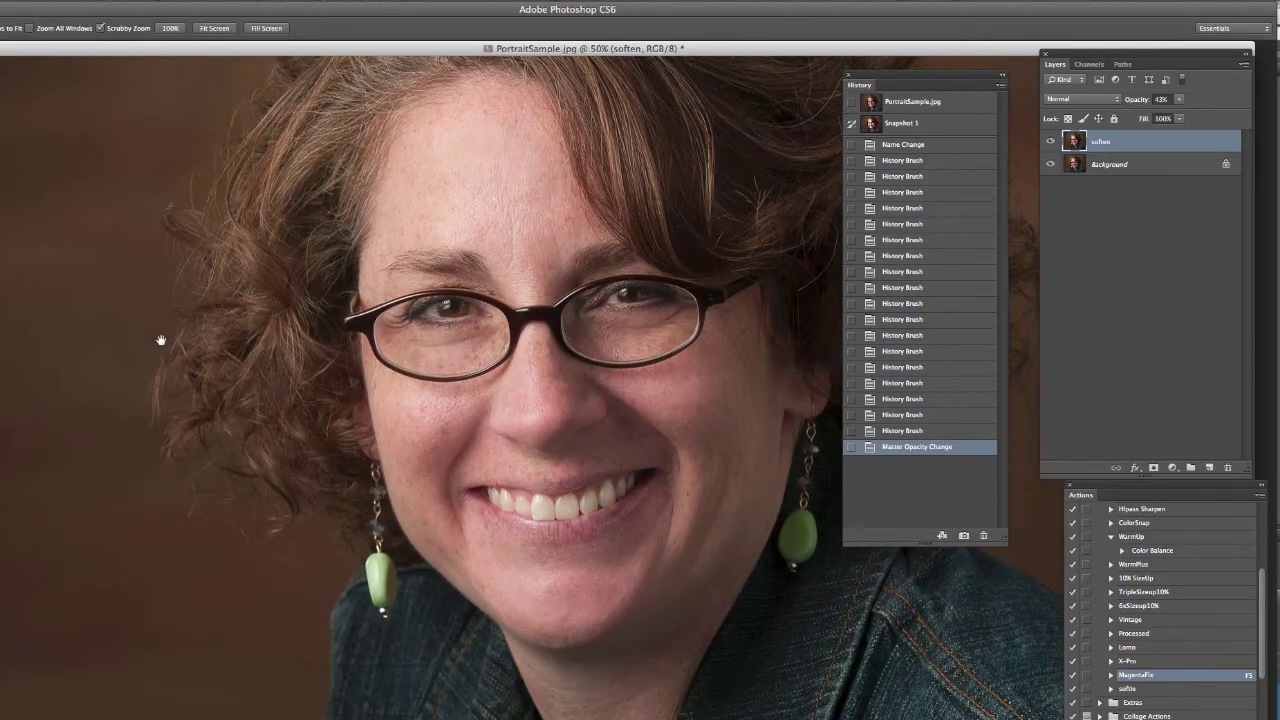
drag(420, 64, 197, 56)
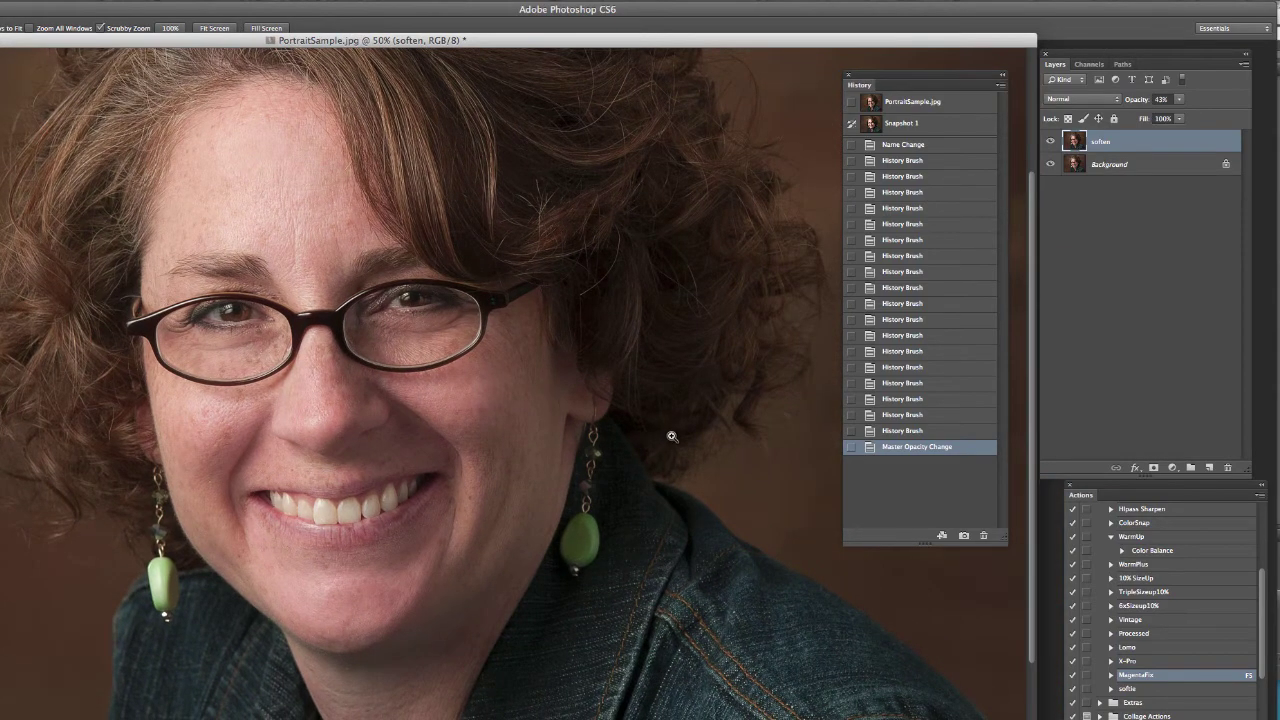
Compare the portrait with and without softening, then set the soften layer to 60% opacity.
click(1051, 142)
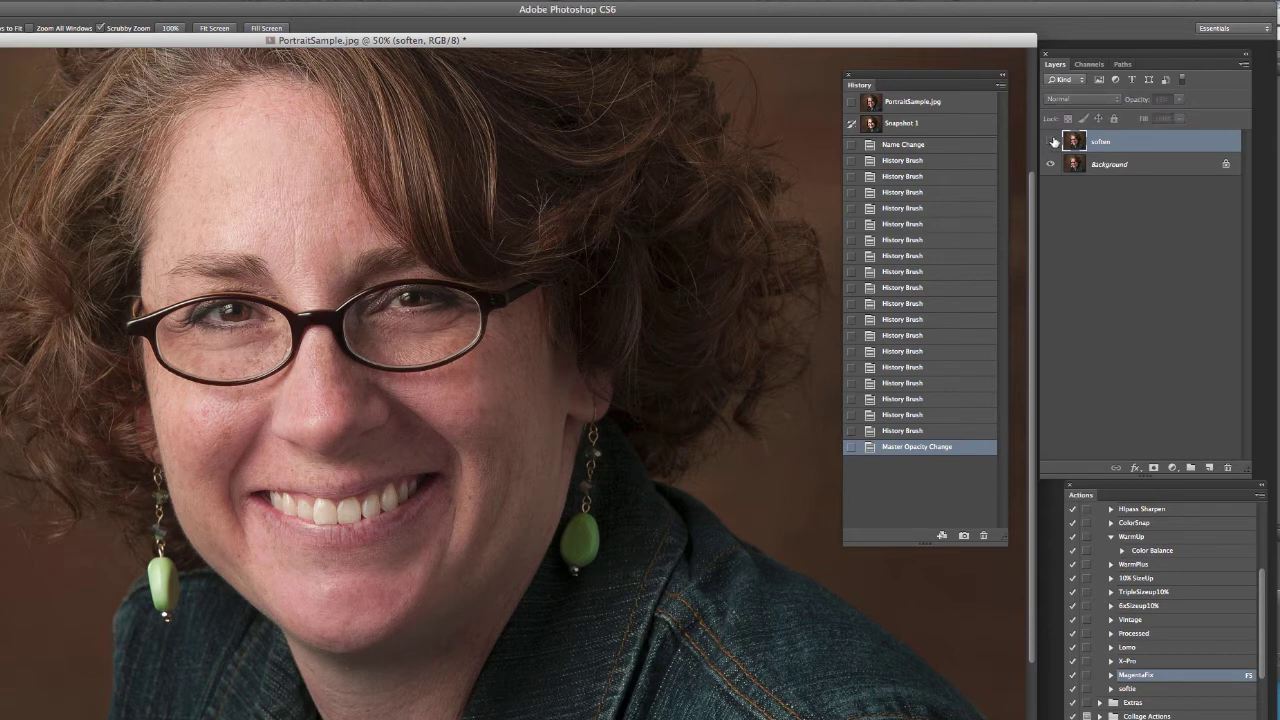
click(1051, 142)
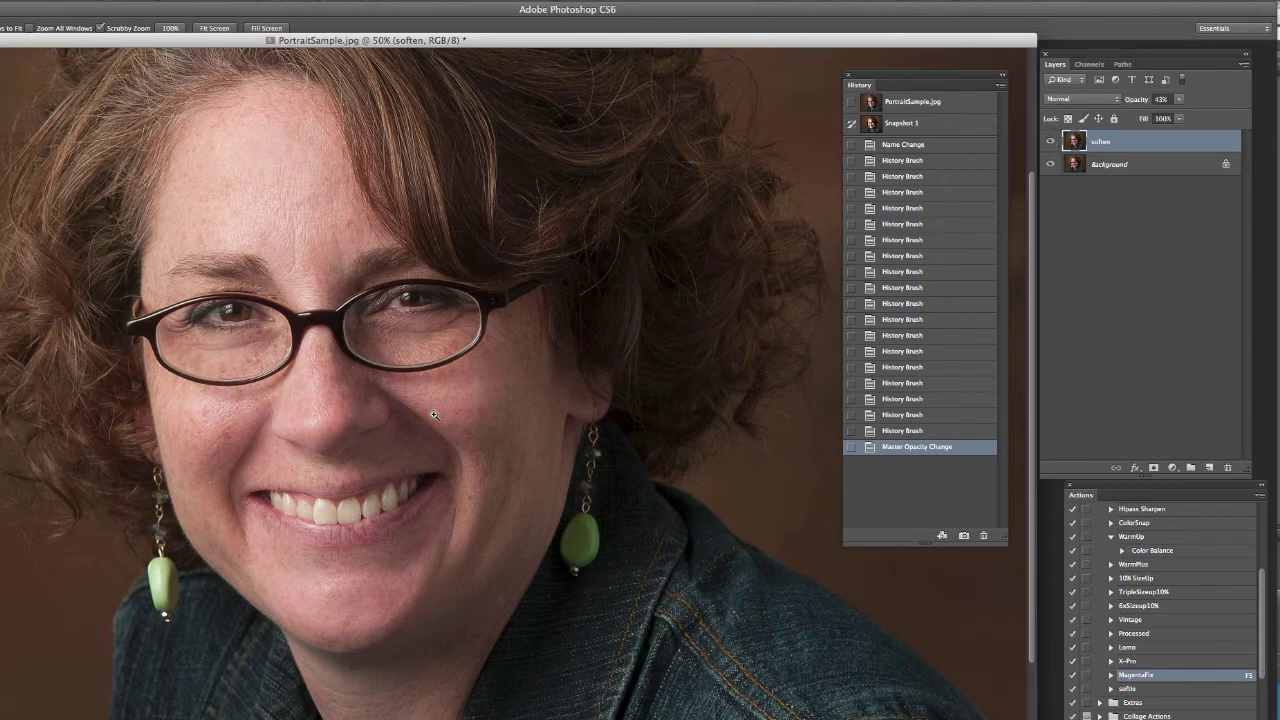
click(1051, 142)
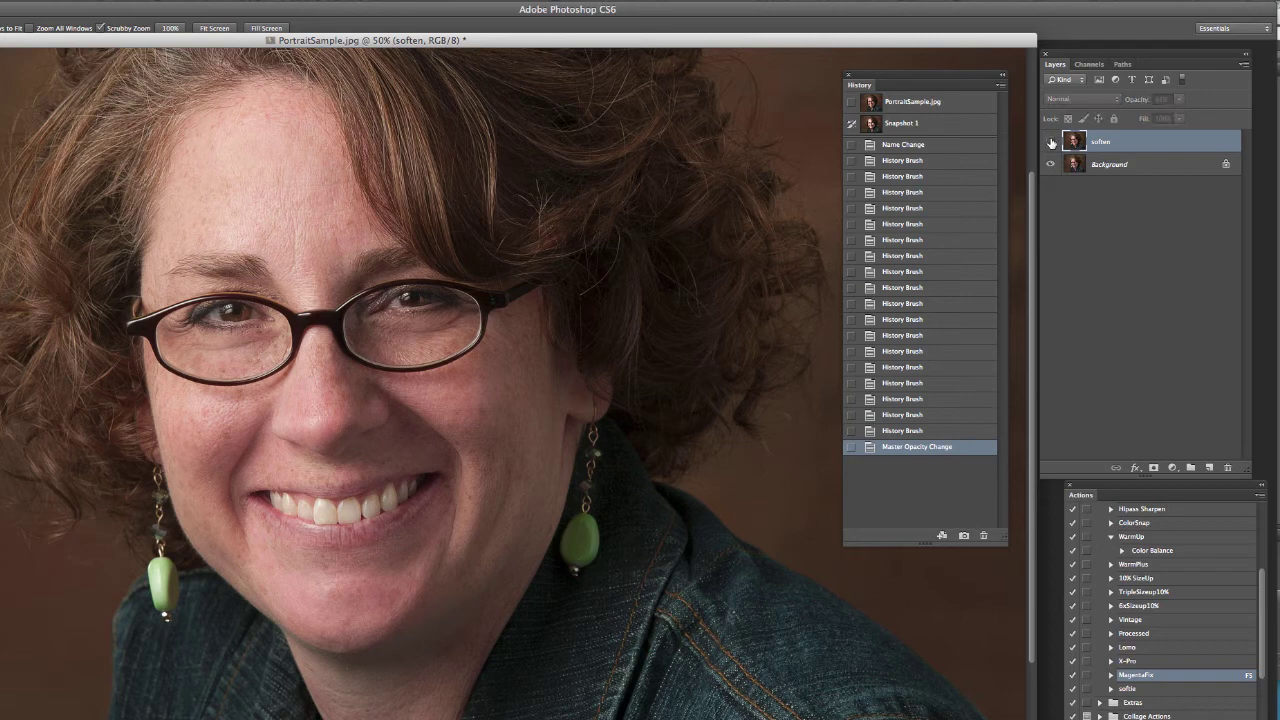
click(1051, 142)
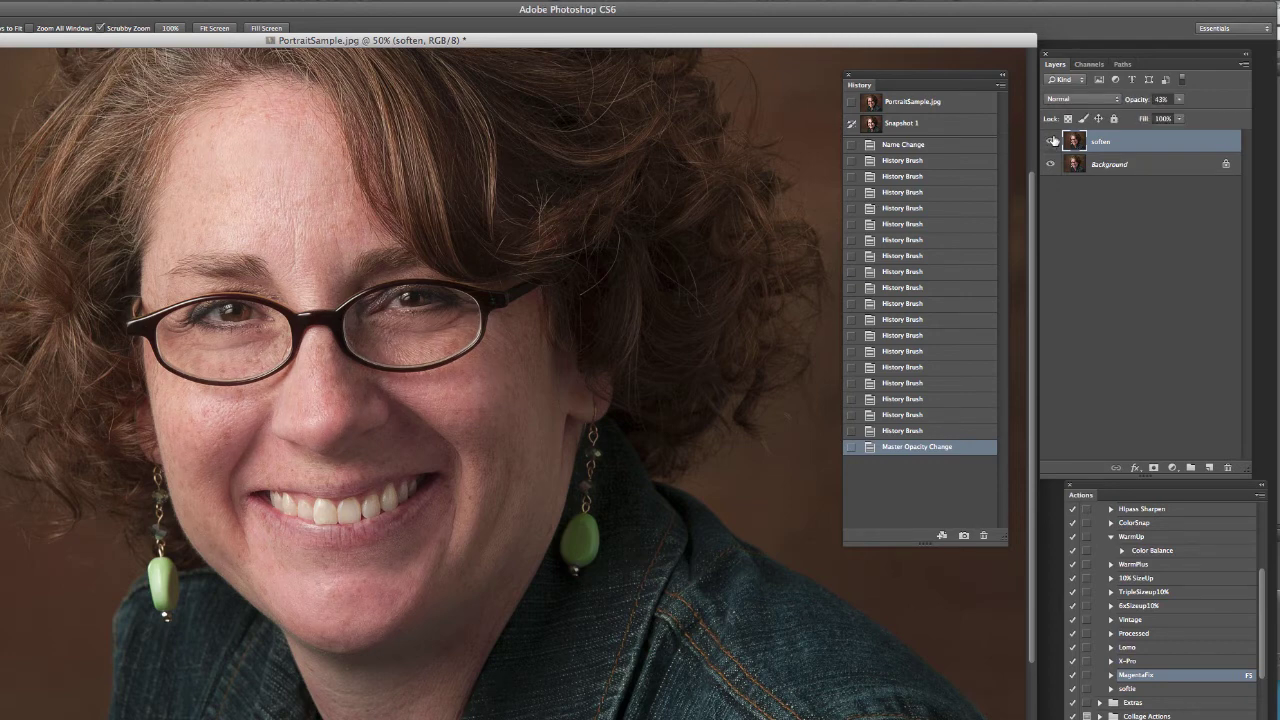
click(1051, 142)
click(1179, 101)
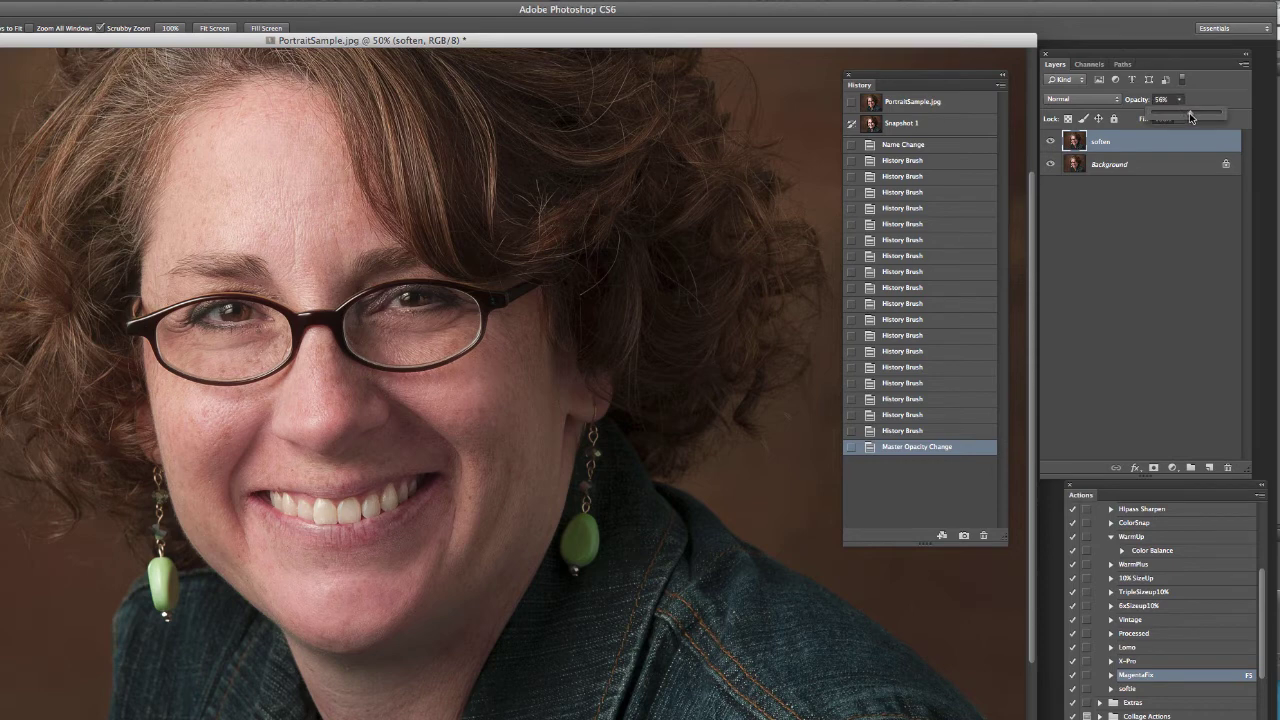
click(1192, 118)
Compare the 60% softening against the original and zoom out to the whole portrait.
click(1050, 143)
click(1051, 142)
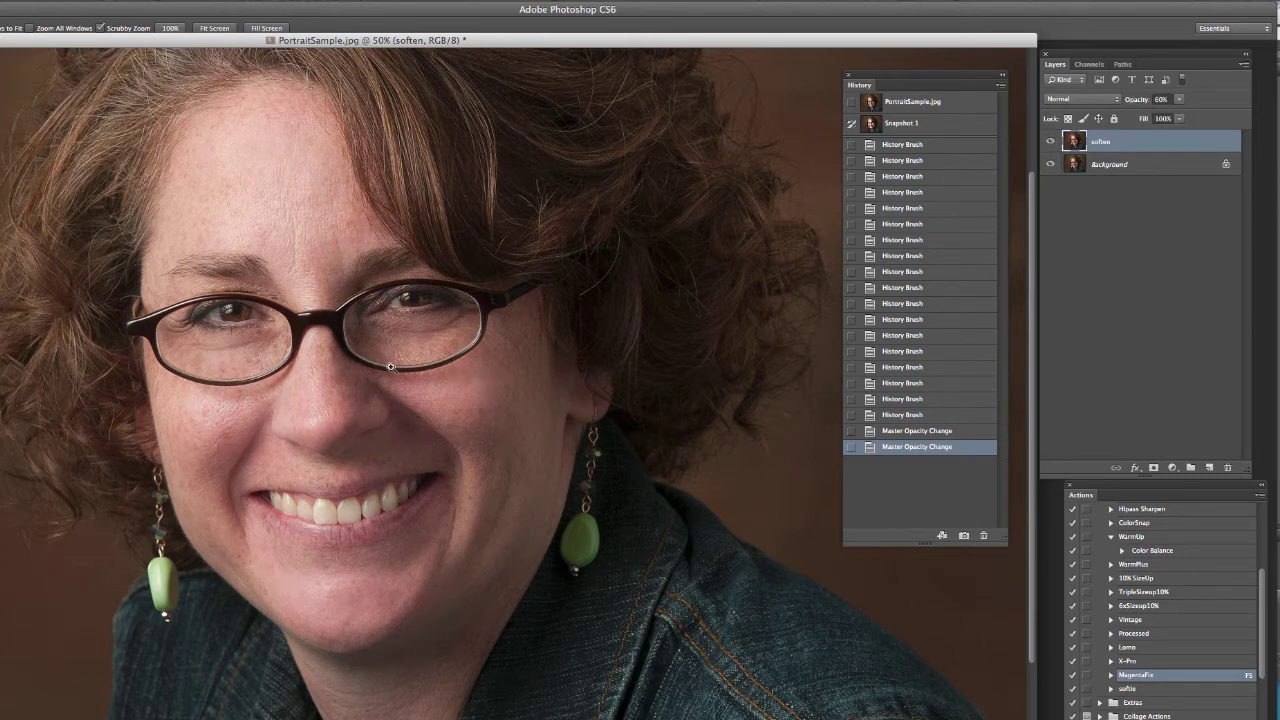
click(1050, 143)
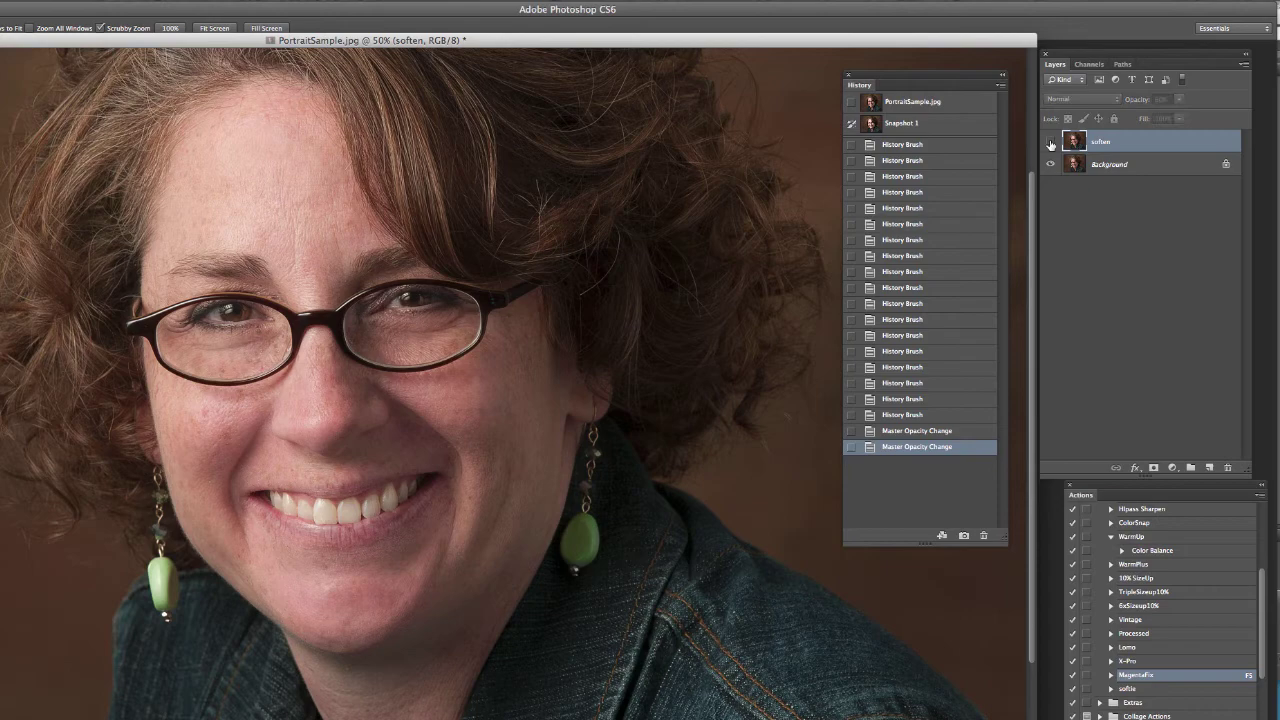
click(1051, 142)
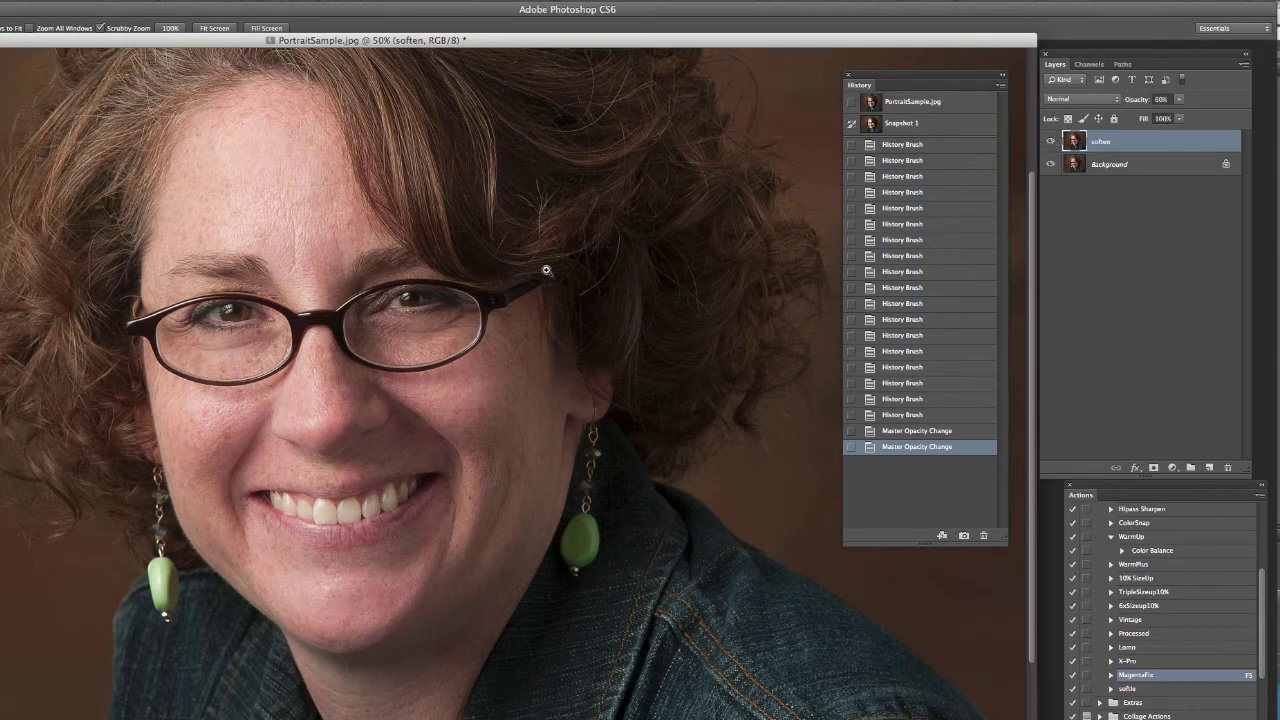
alt+click(226, 384)
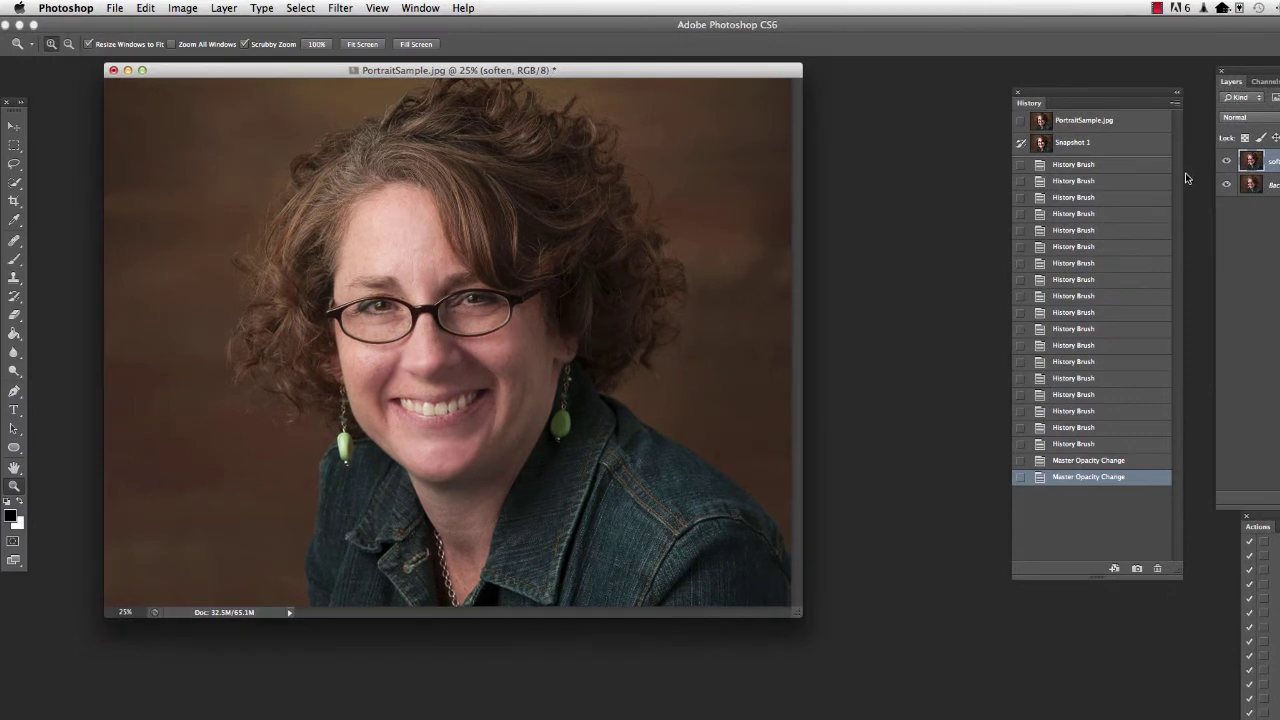
Toggle the soften layer's visibility to compare, leaving it visible.
click(1226, 163)
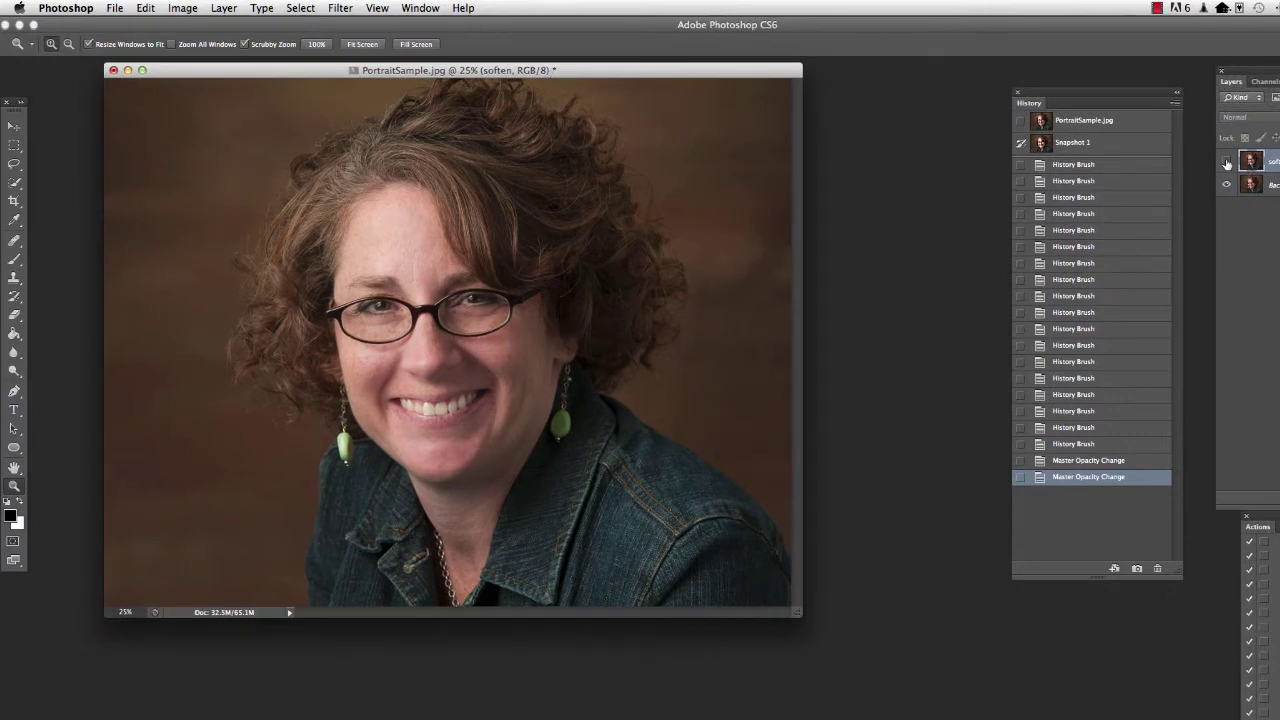
click(1227, 163)
click(1227, 163)
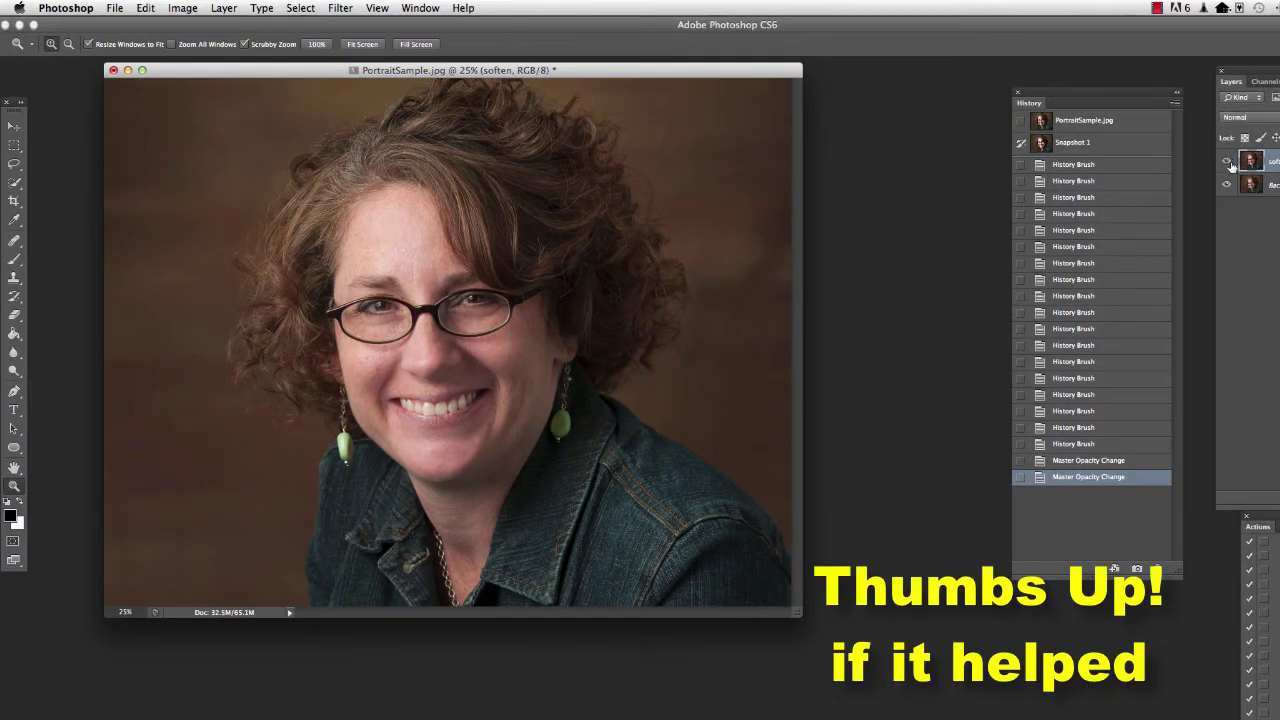
Delete the soften layer, leaving only the Background layer.
drag(750, 64, 756, 93)
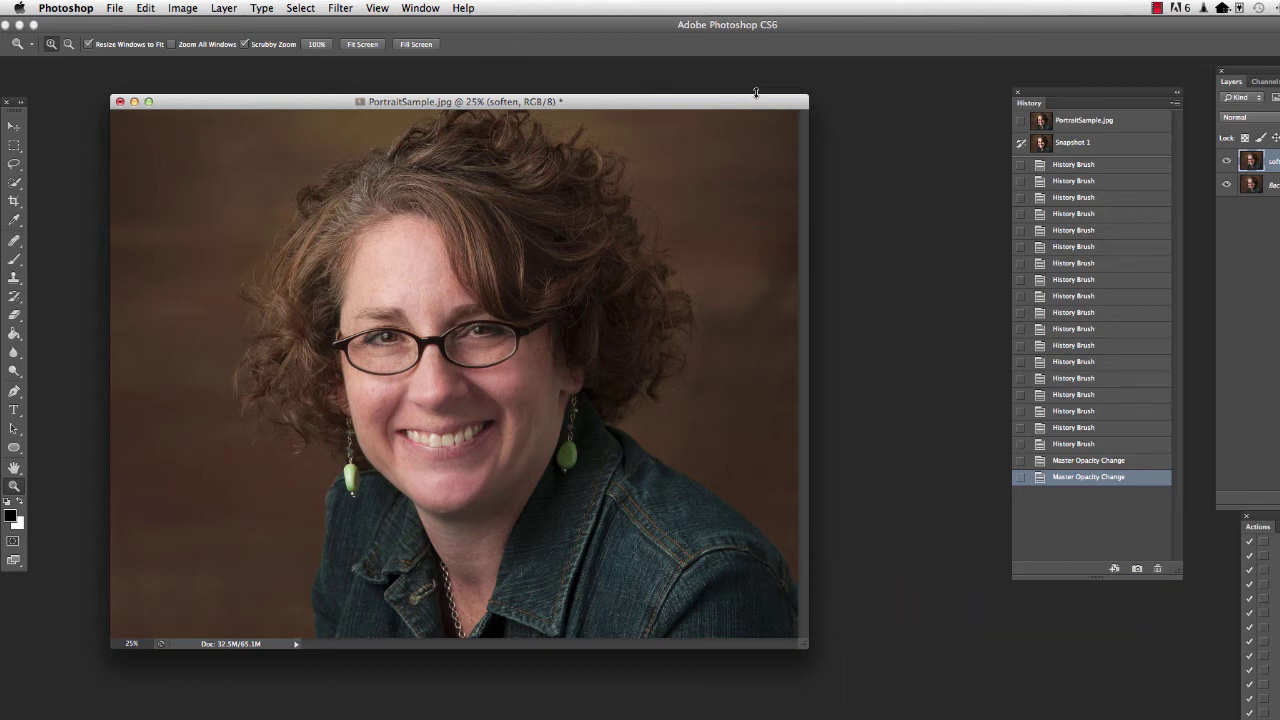
drag(740, 101, 742, 92)
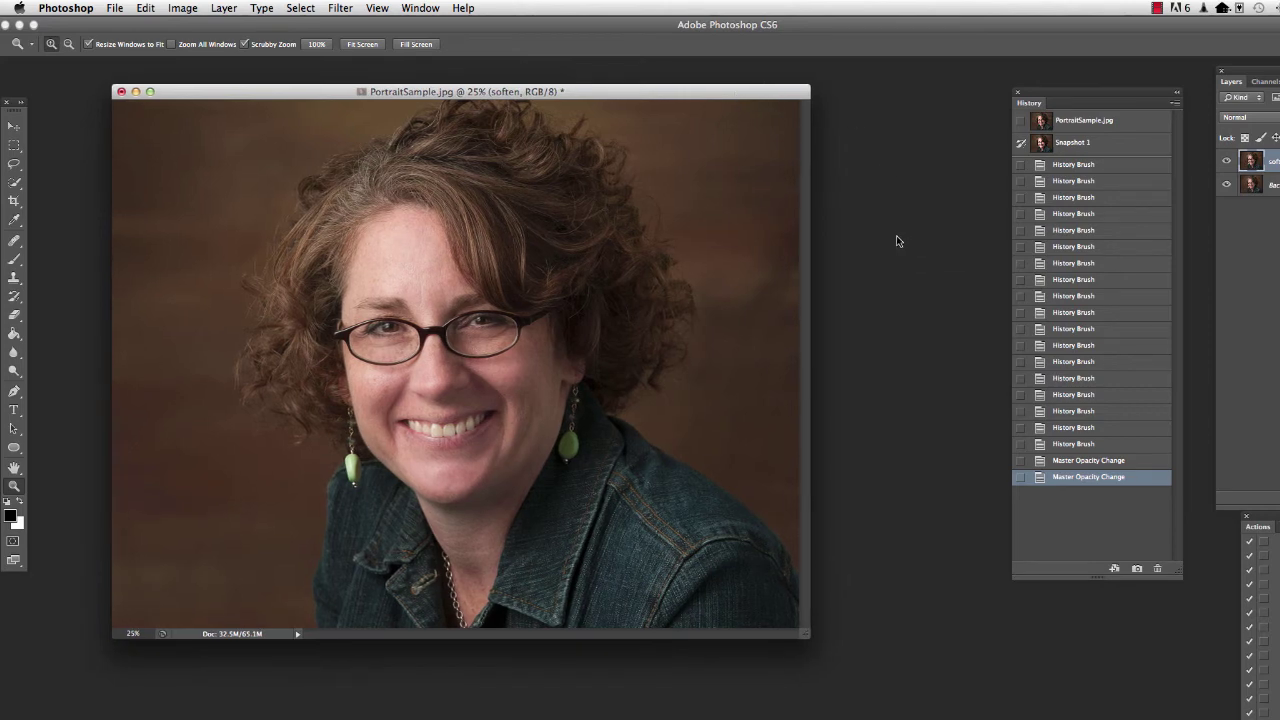
drag(745, 91, 772, 104)
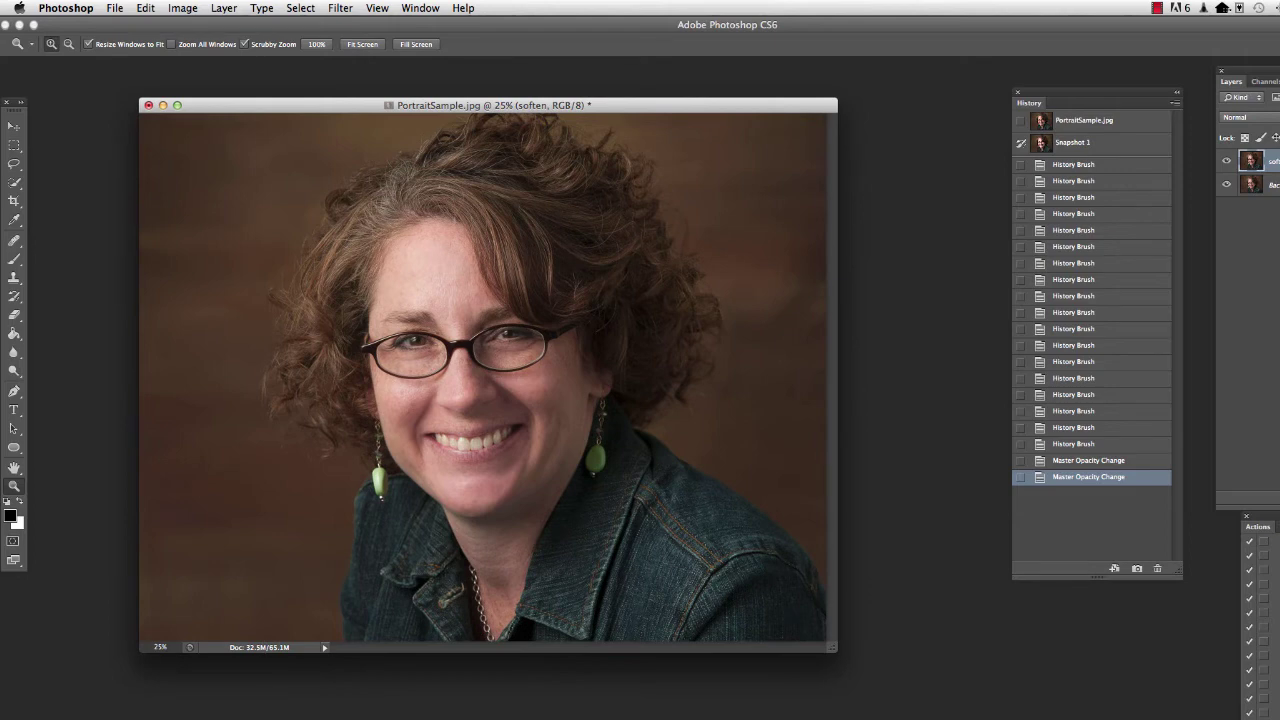
drag(1252, 160, 1272, 500)
drag(783, 101, 781, 110)
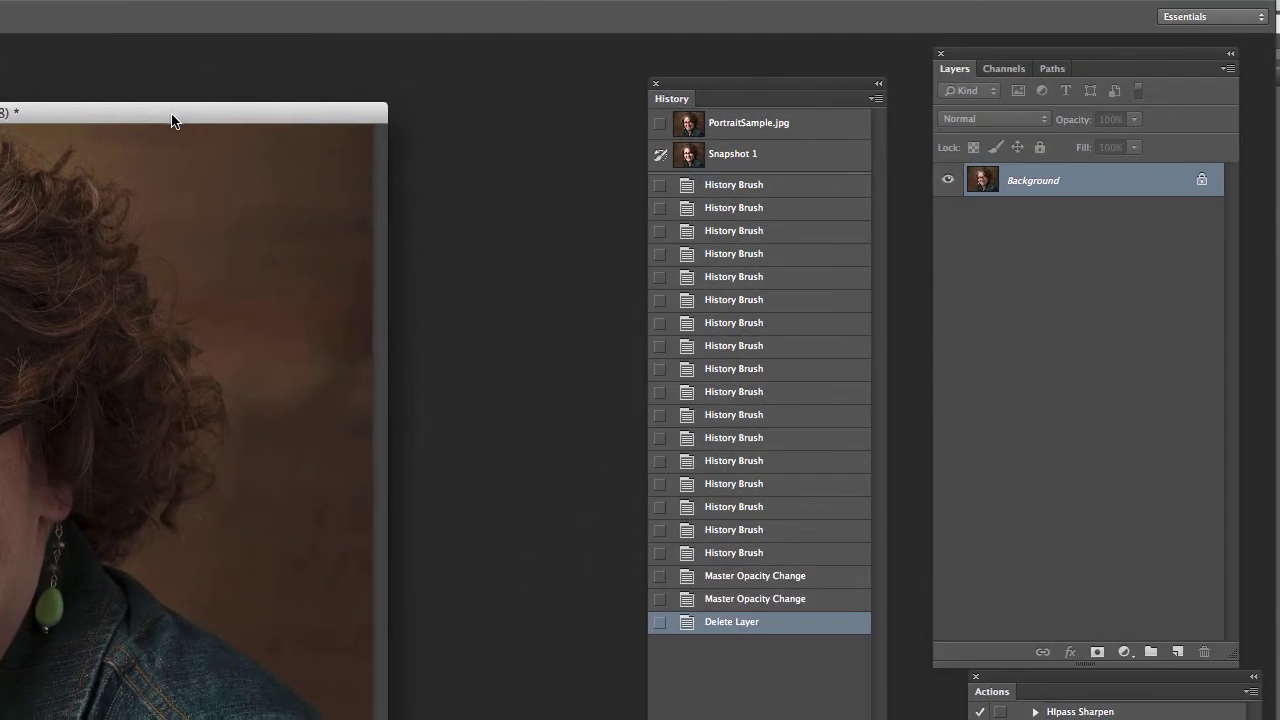
Duplicate the Background layer and rename the copy 'soft'.
drag(172, 120, 142, 114)
drag(1015, 181, 1181, 649)
double_click(1045, 181)
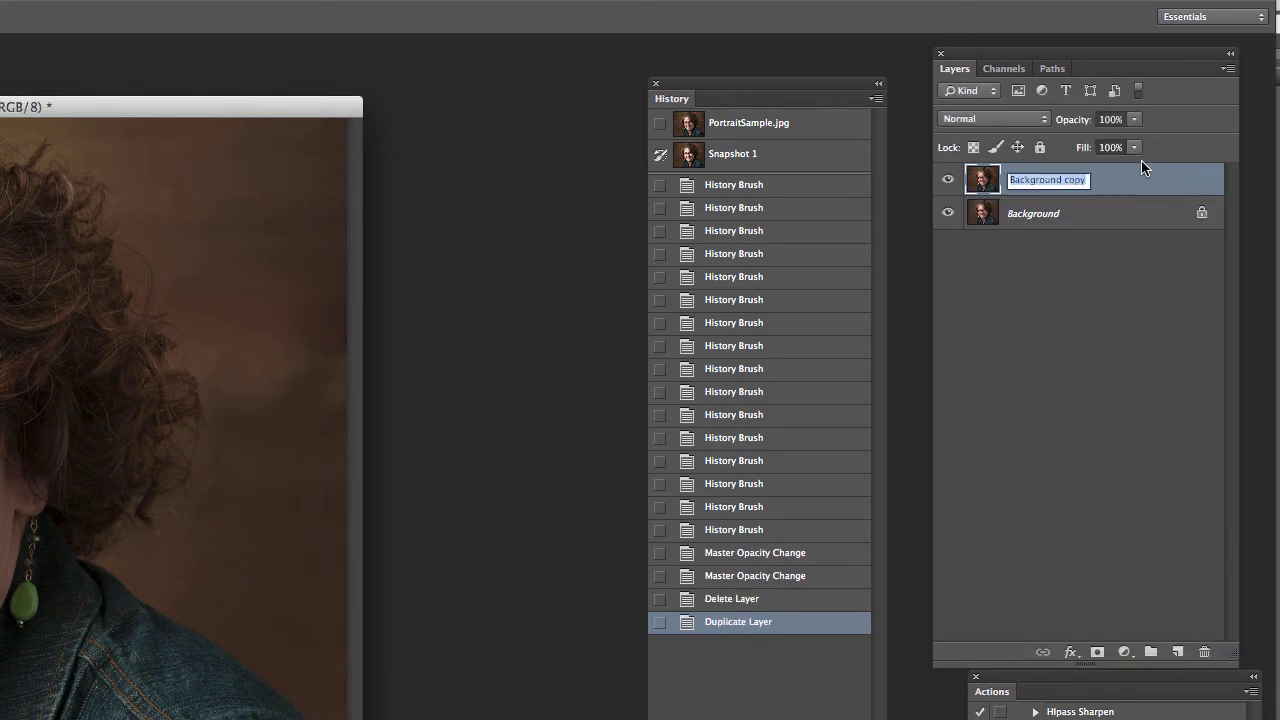
text(sa)
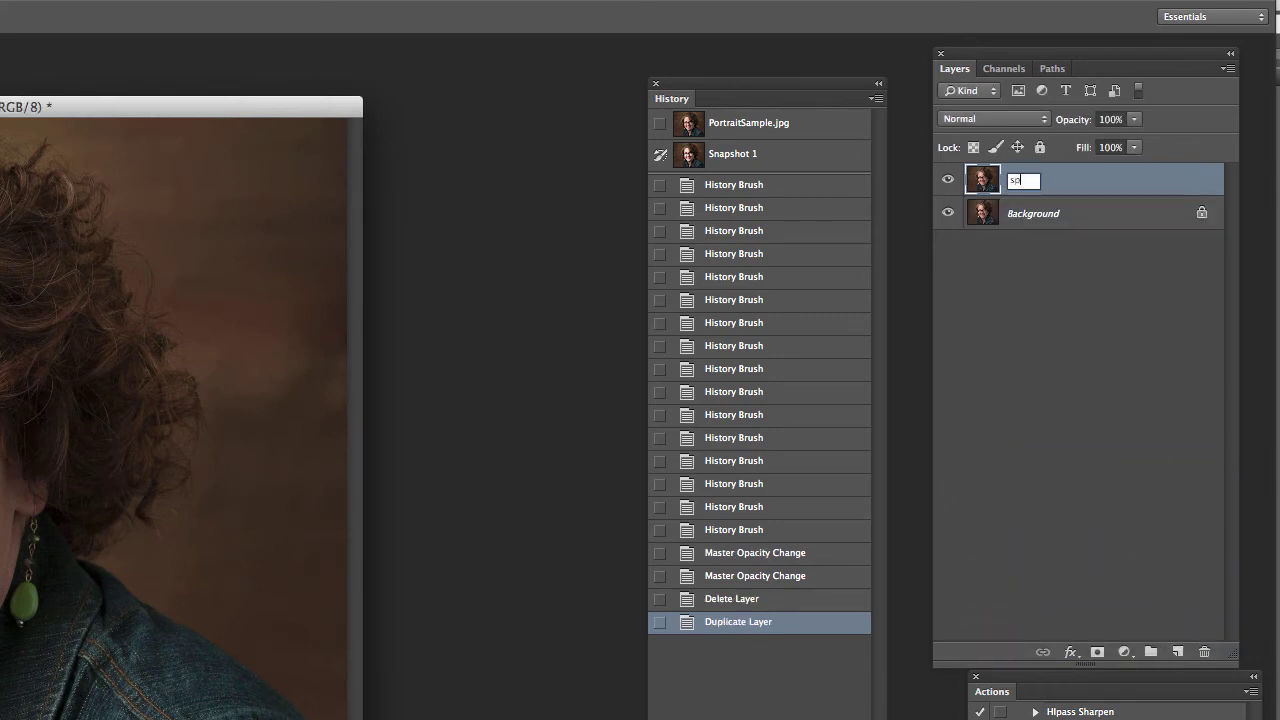
key(BackSpace)
text(ft)
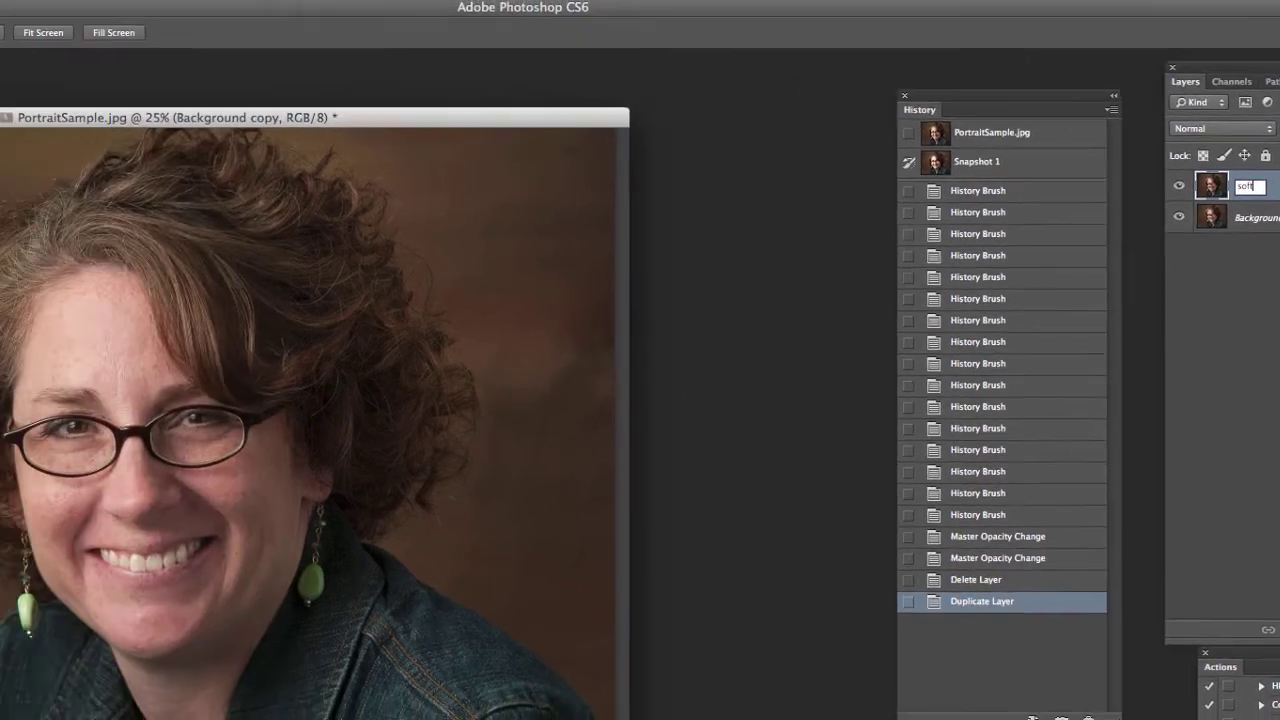
key(Return)
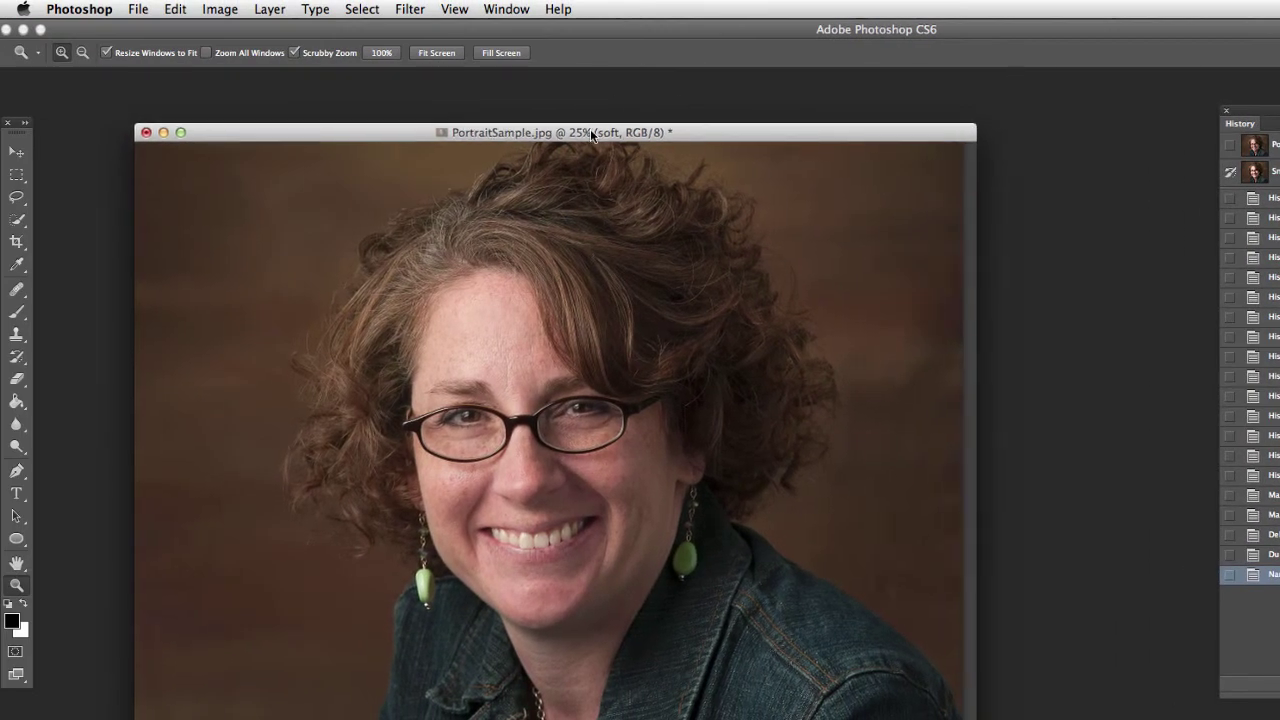
drag(591, 135, 606, 133)
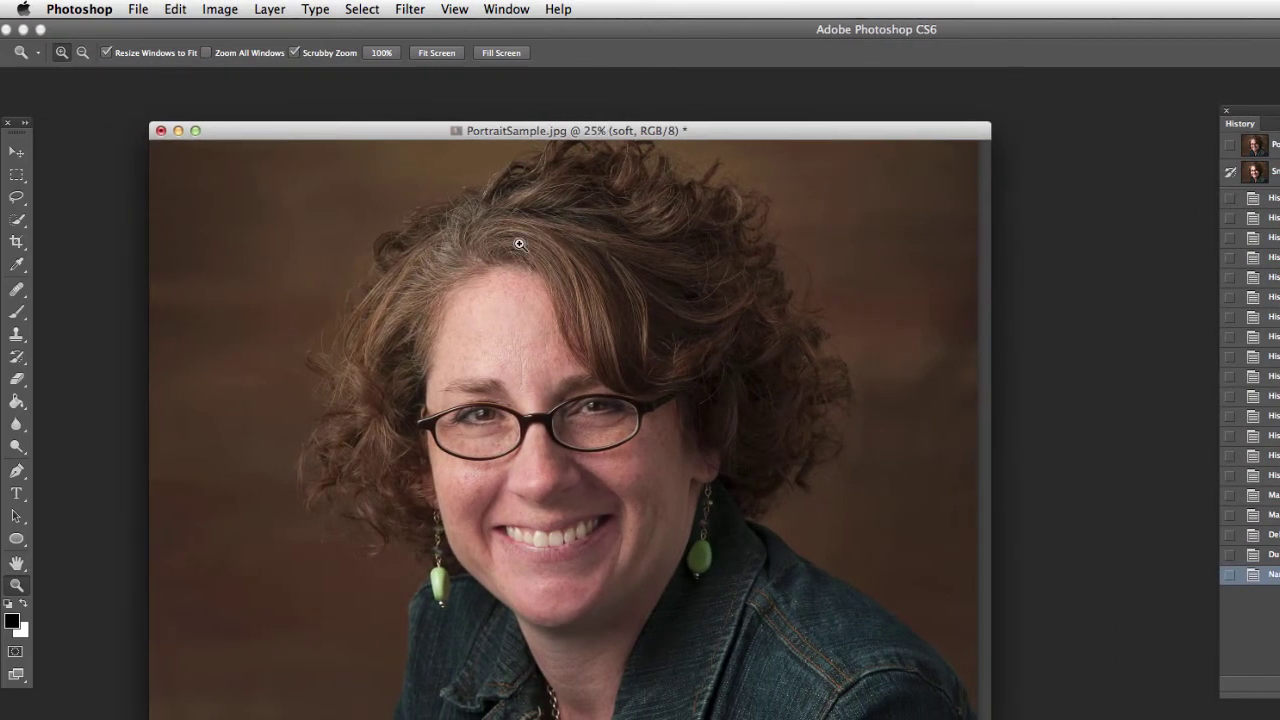
Apply a Gaussian Blur of about 20.4 pixels to the soft layer.
click(395, 10)
mouse_move(417, 210)
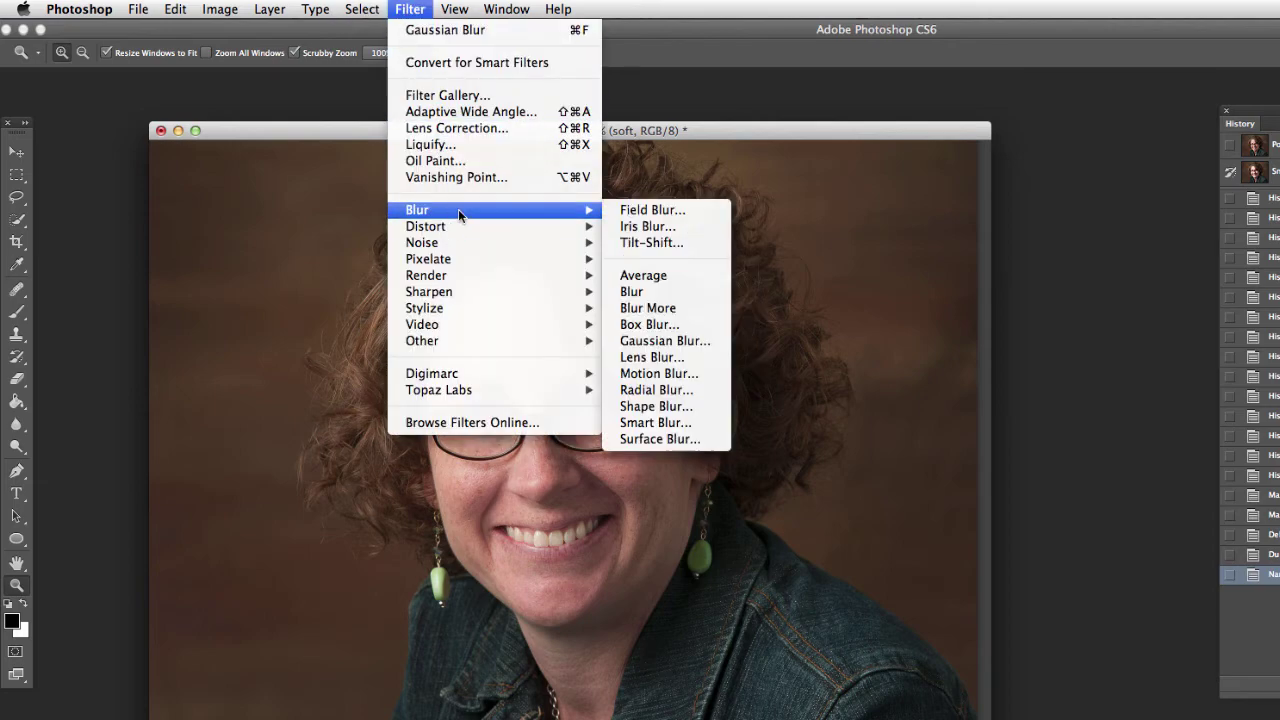
click(665, 341)
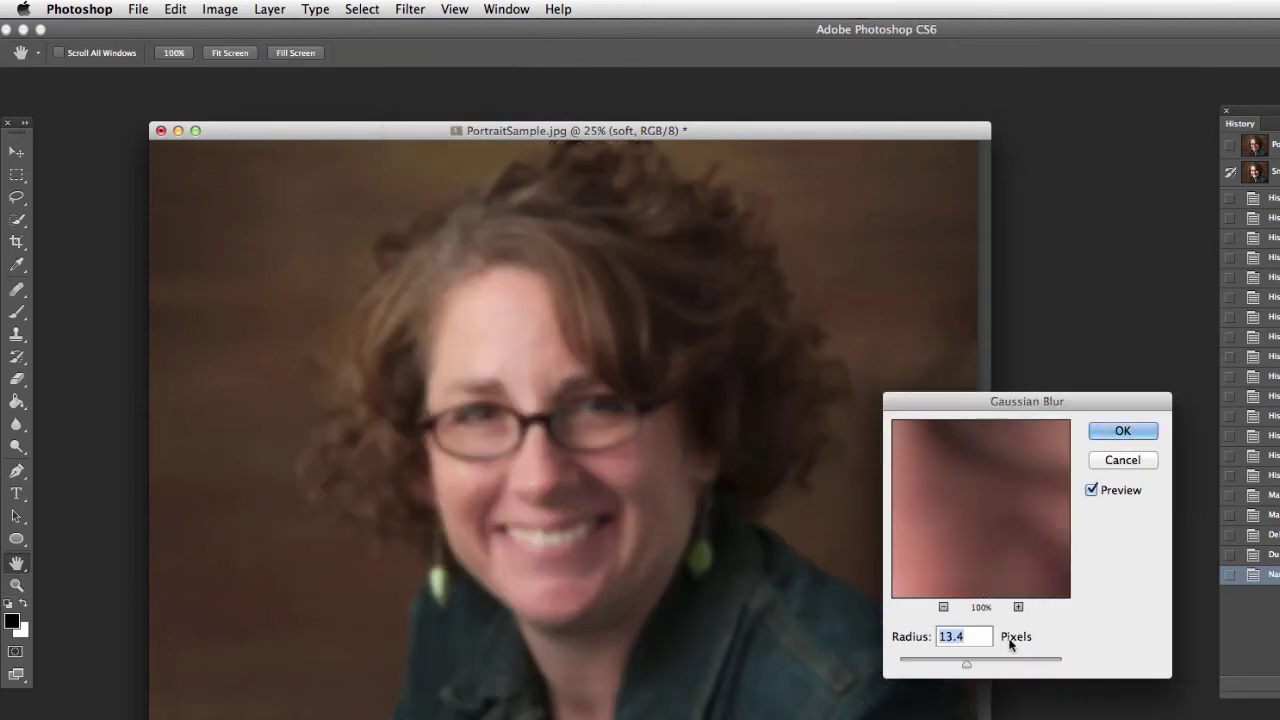
drag(967, 665, 971, 665)
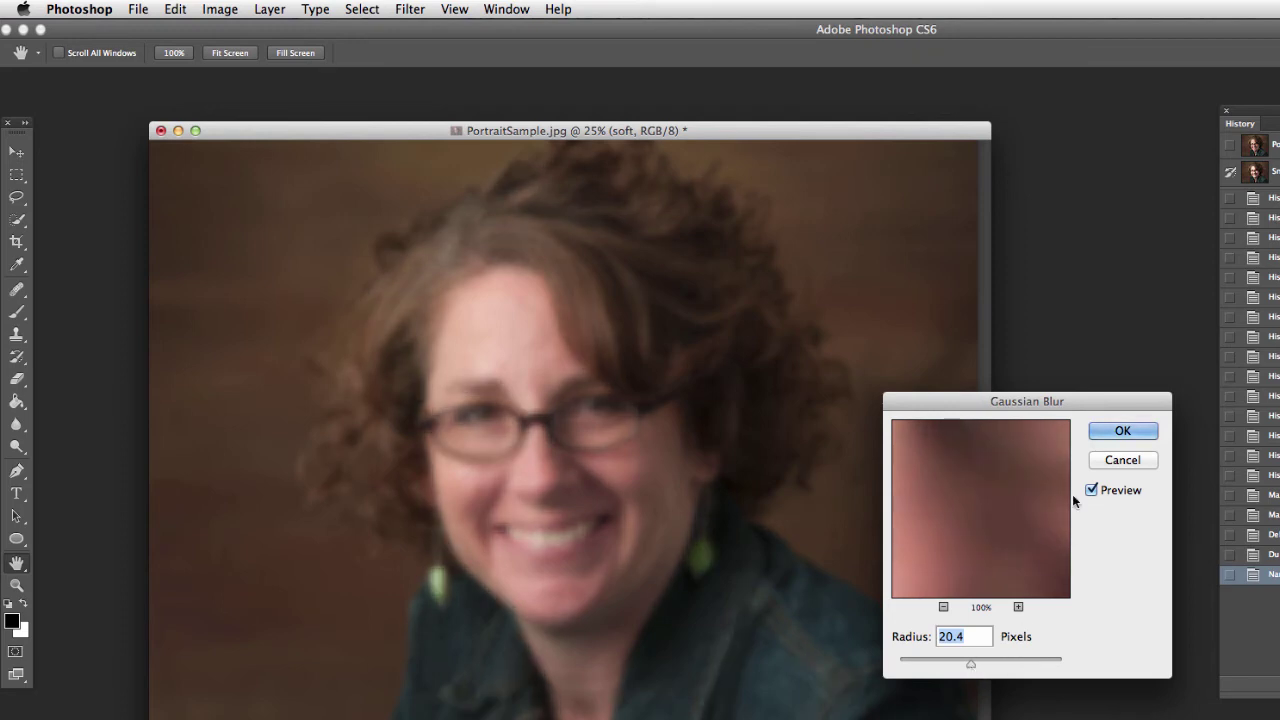
click(1119, 432)
key(z)
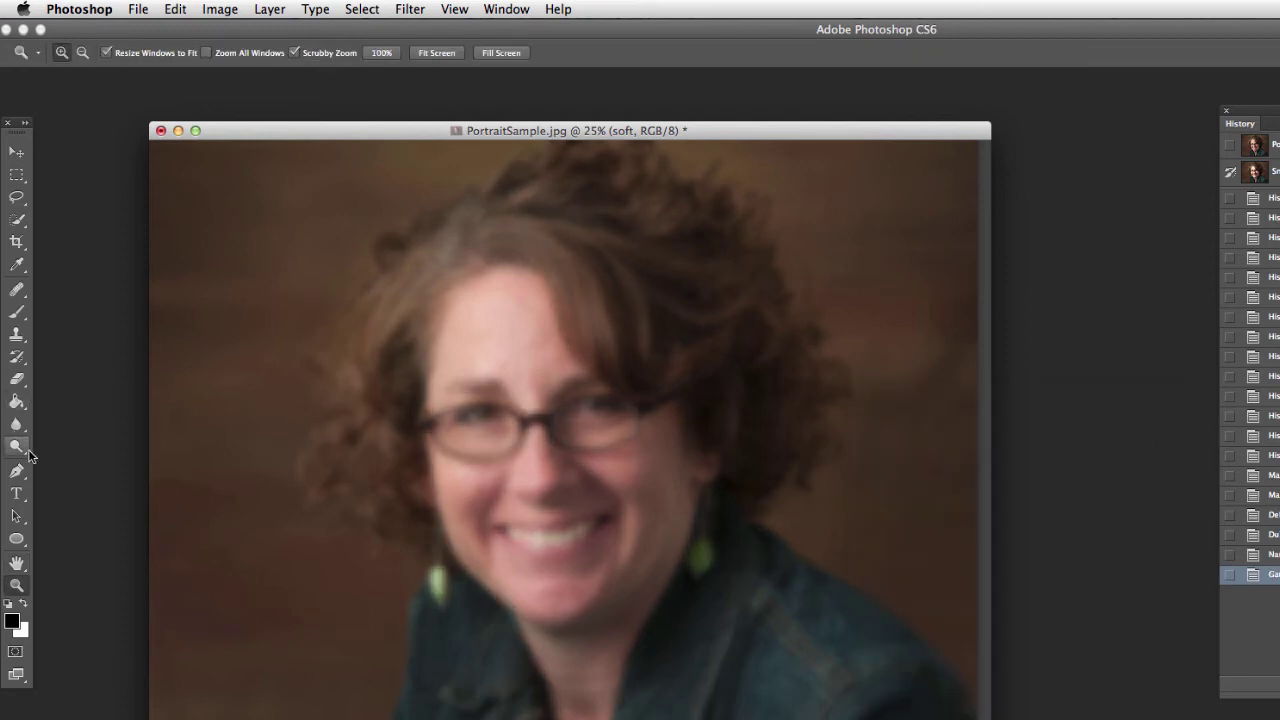
click(17, 447)
Dodge the forehead, under both eyes and the chin of the blurred soft layer at Midtones 15%.
click(85, 442)
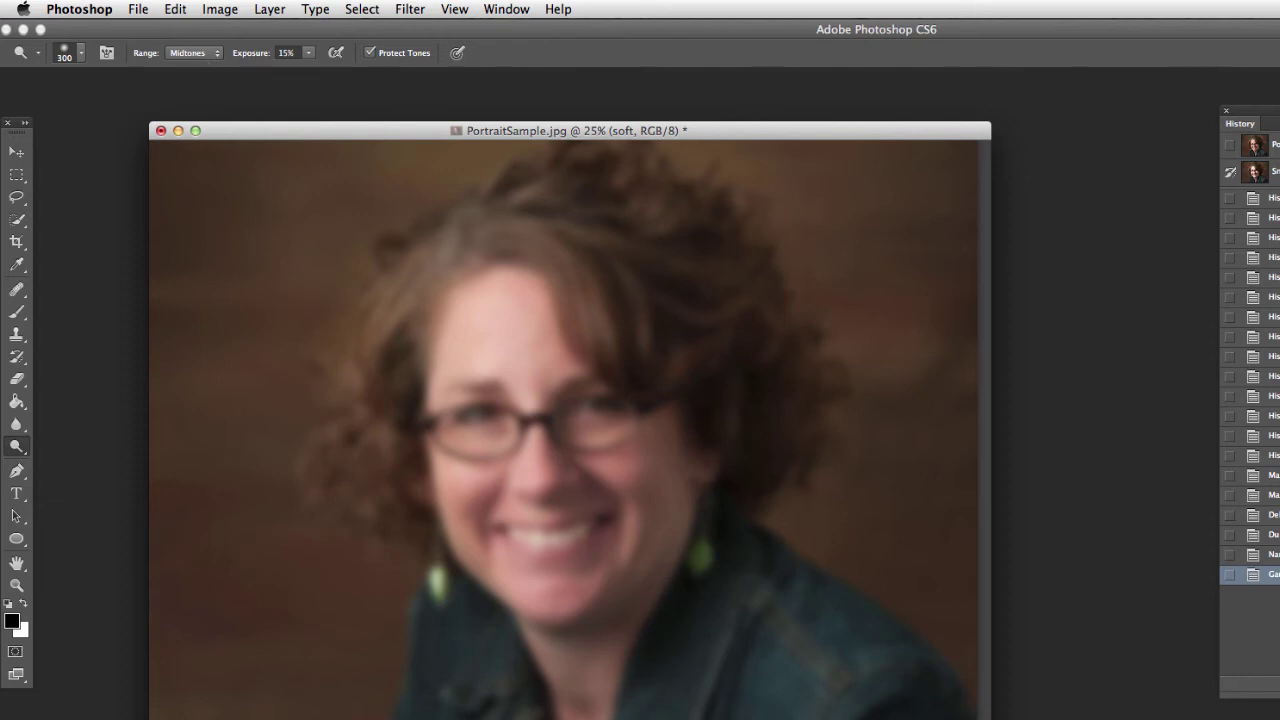
drag(714, 127, 705, 142)
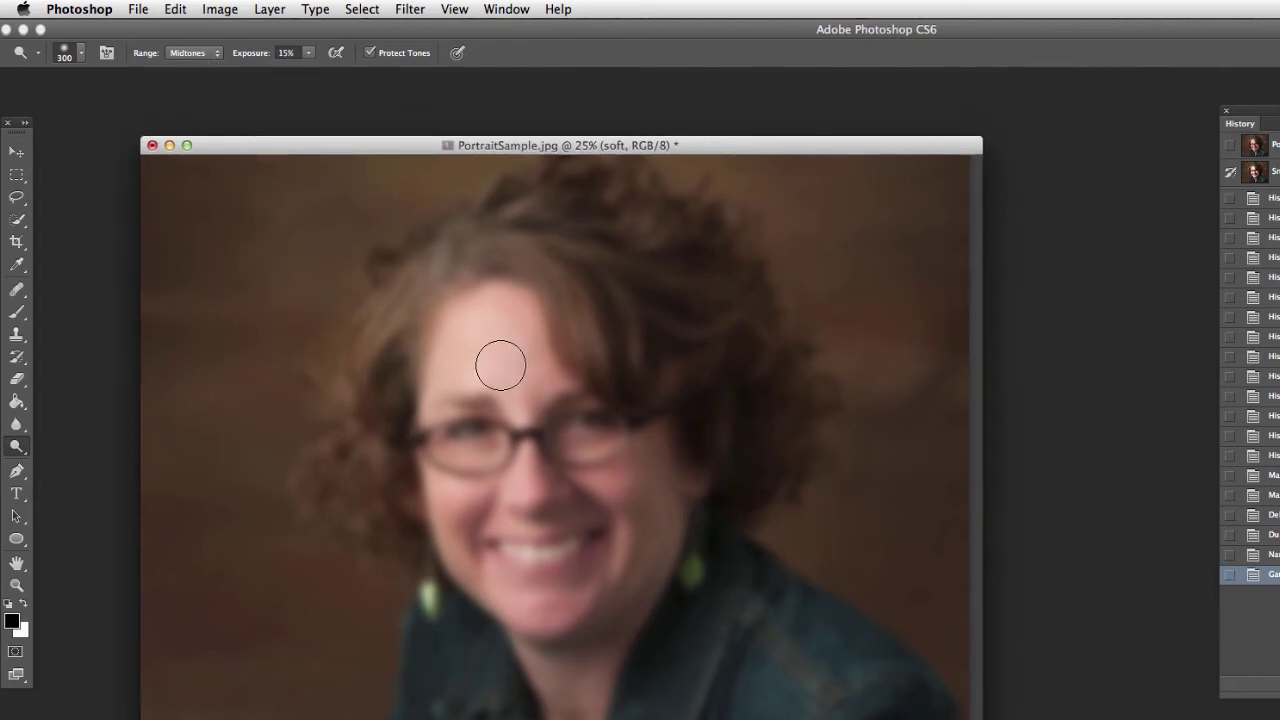
drag(531, 350, 534, 391)
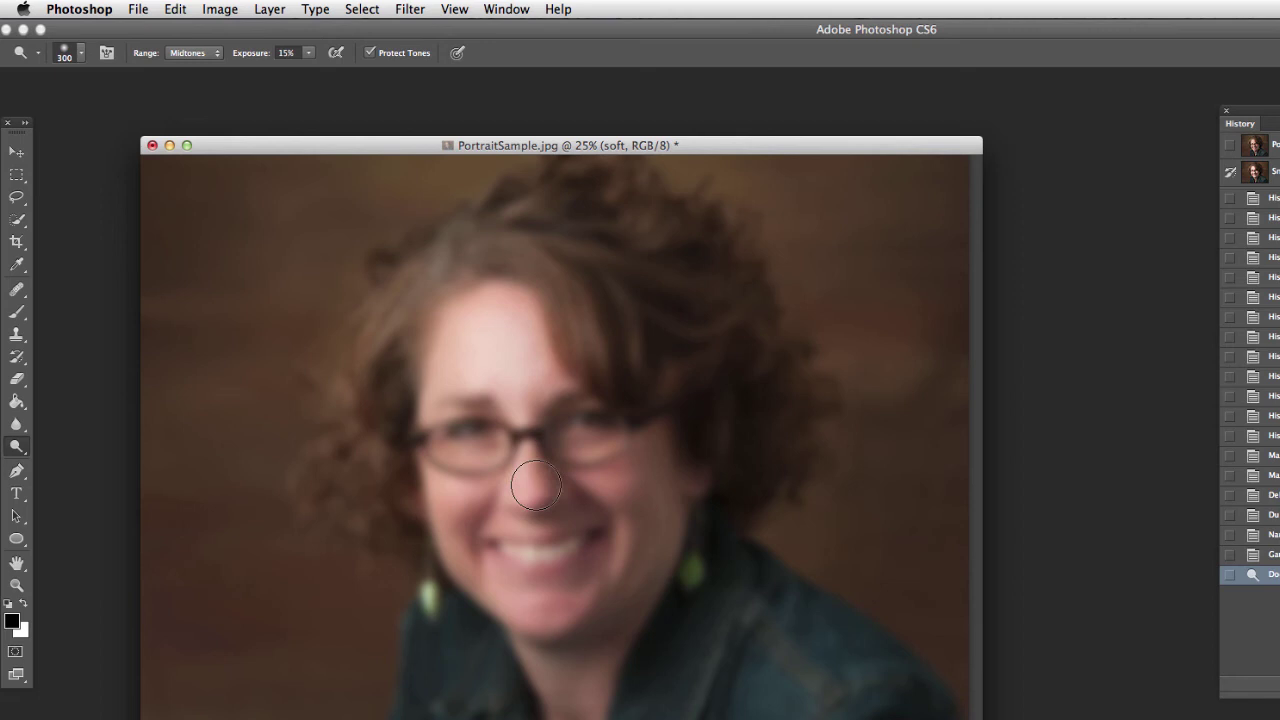
mouse_move(471, 466)
mouse_down()
mouse_move(471, 508)
mouse_move(466, 463)
mouse_up()
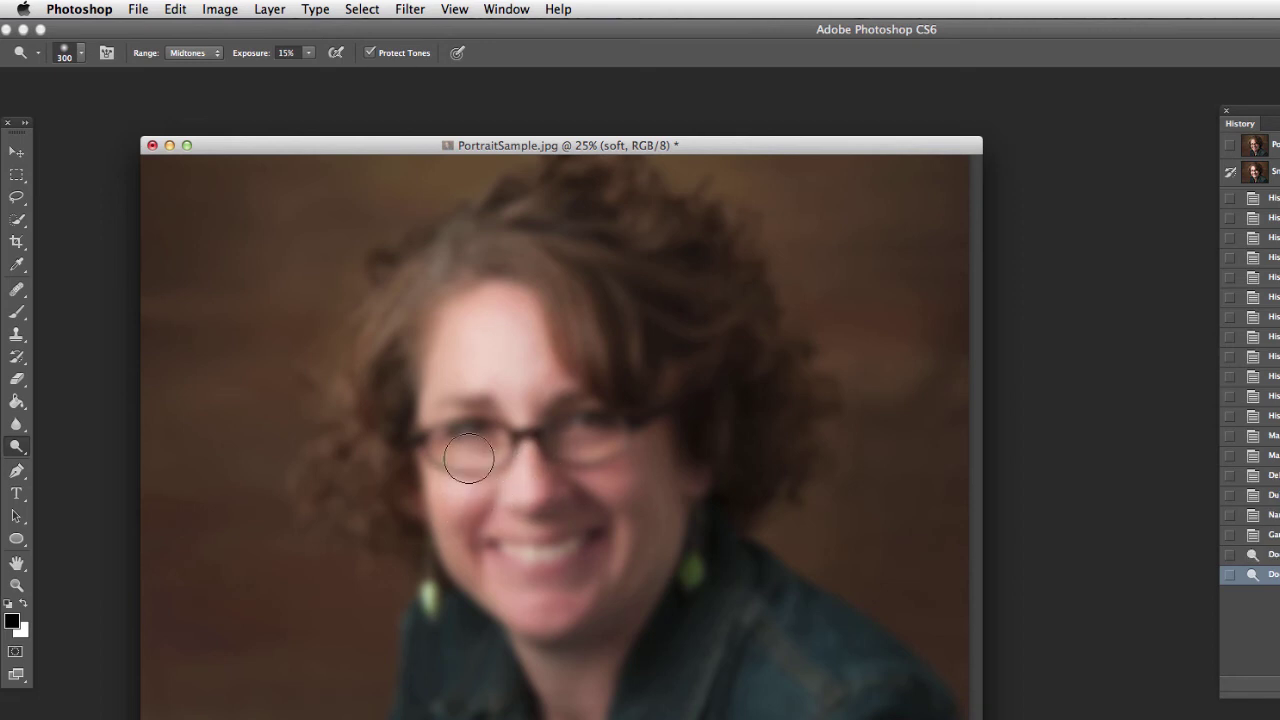
mouse_move(594, 477)
mouse_down()
mouse_move(623, 443)
mouse_move(634, 491)
mouse_move(634, 463)
mouse_up()
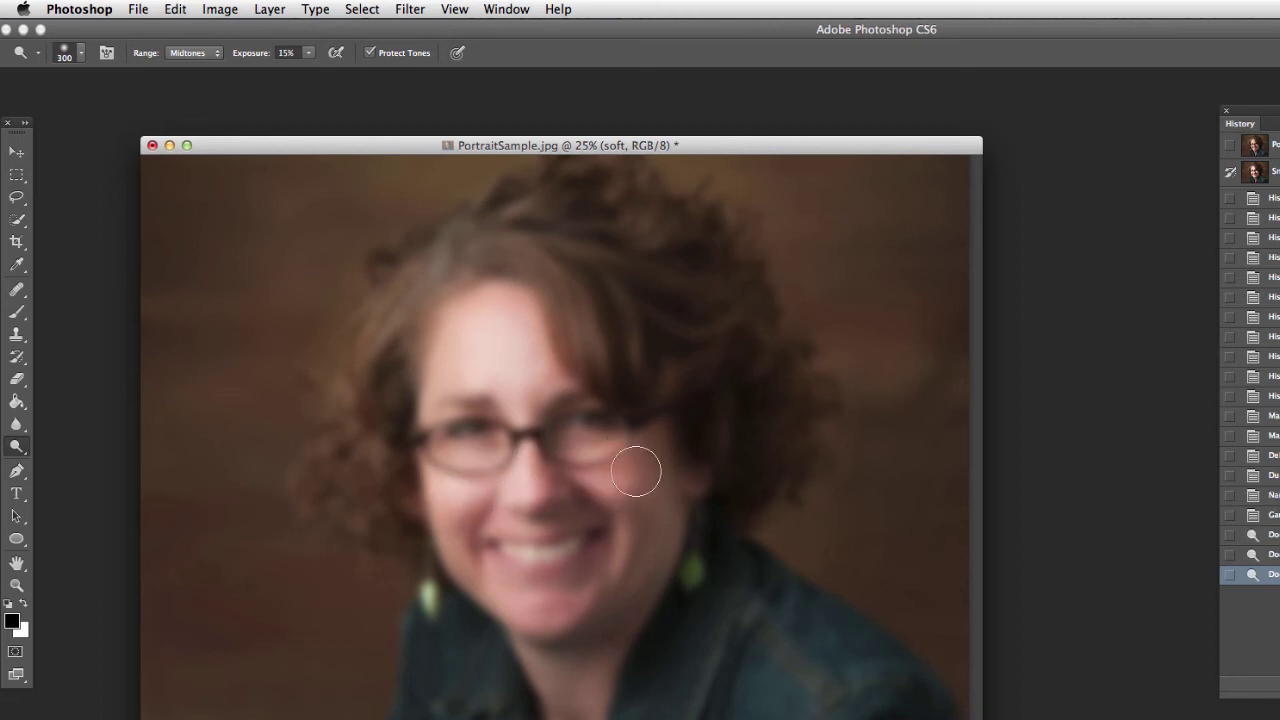
drag(598, 590, 543, 600)
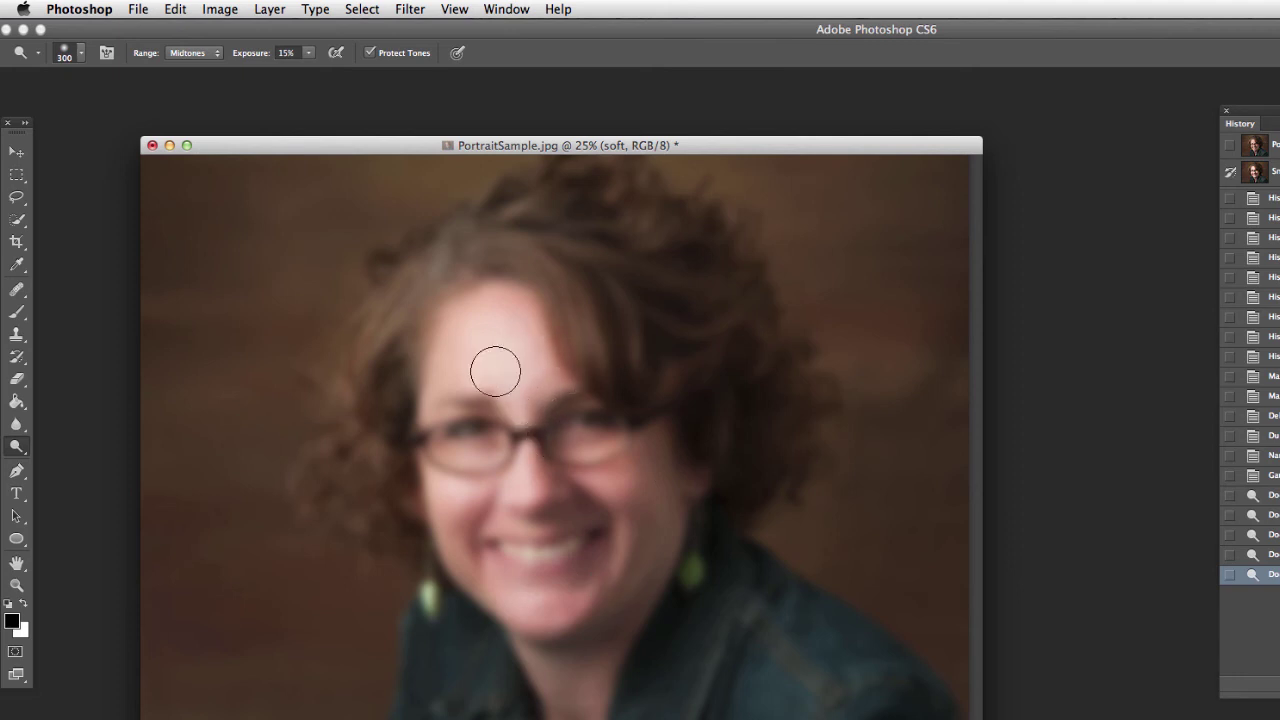
drag(494, 369, 520, 330)
drag(594, 479, 625, 465)
drag(457, 471, 449, 509)
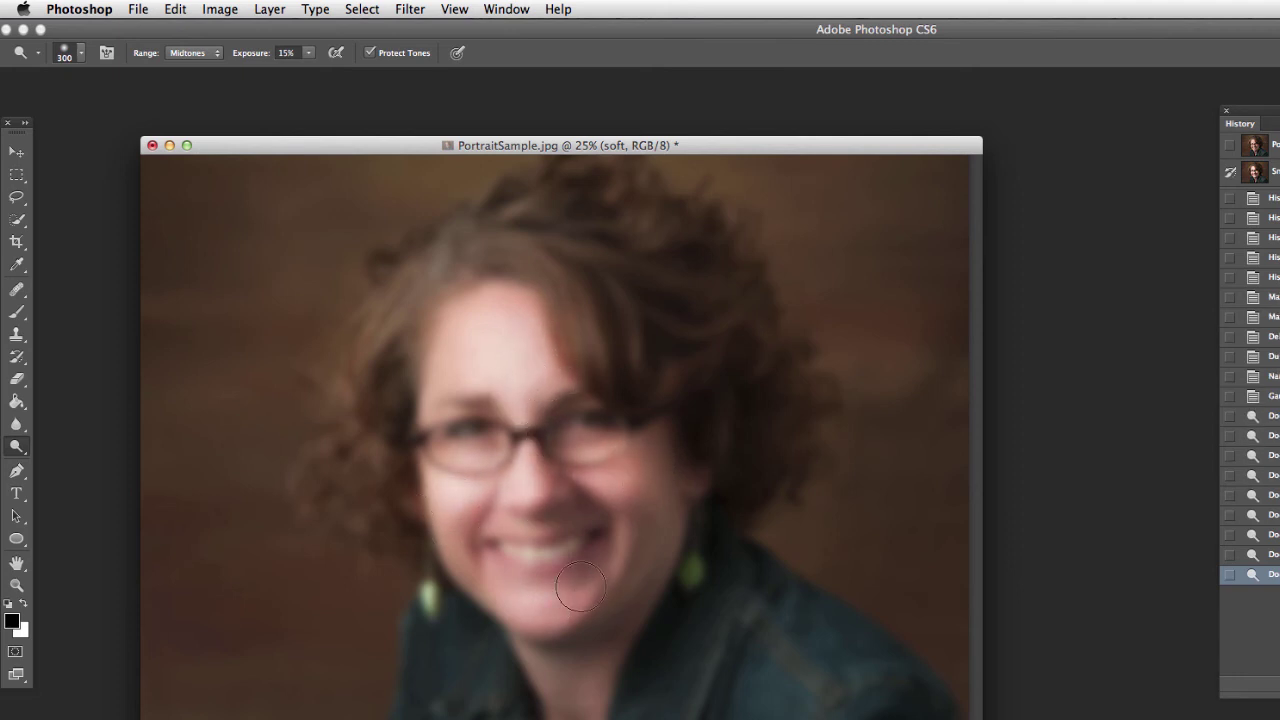
mouse_move(565, 595)
mouse_down()
mouse_move(486, 588)
mouse_move(557, 600)
mouse_up()
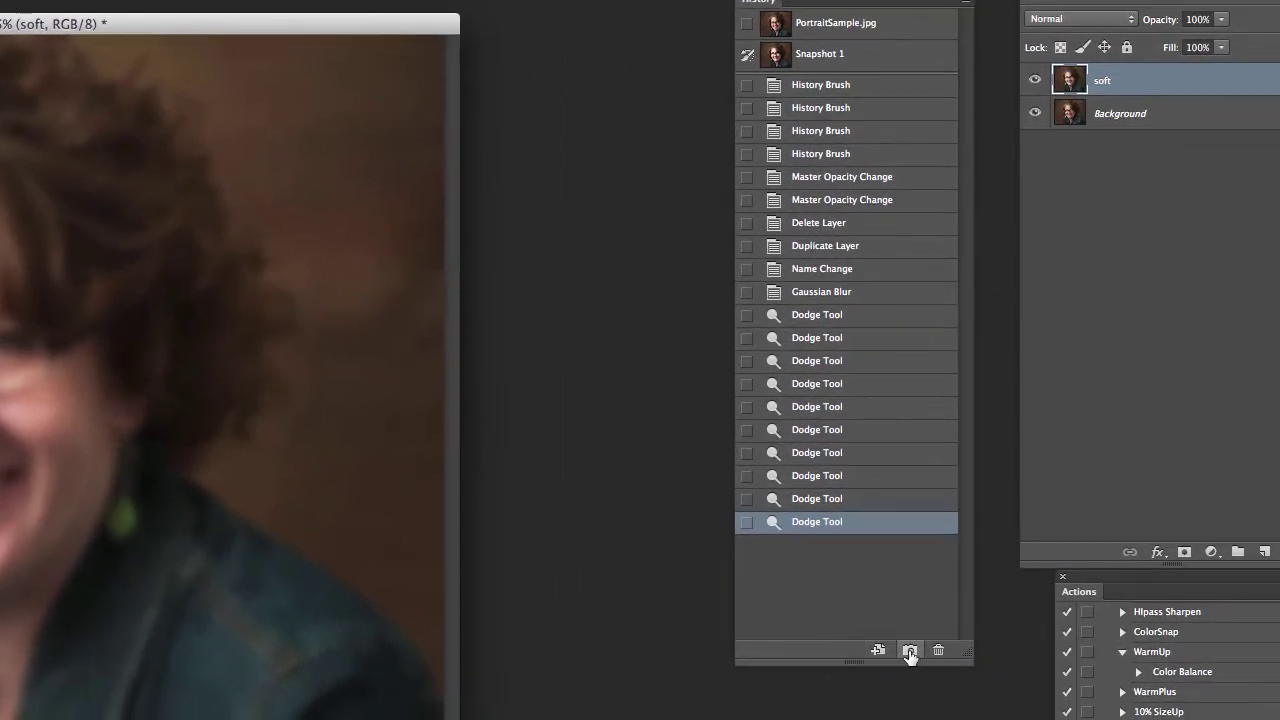
Save the dodged blur as Snapshot 2, revert to the sharp Name Change state, and select the History Brush.
click(910, 653)
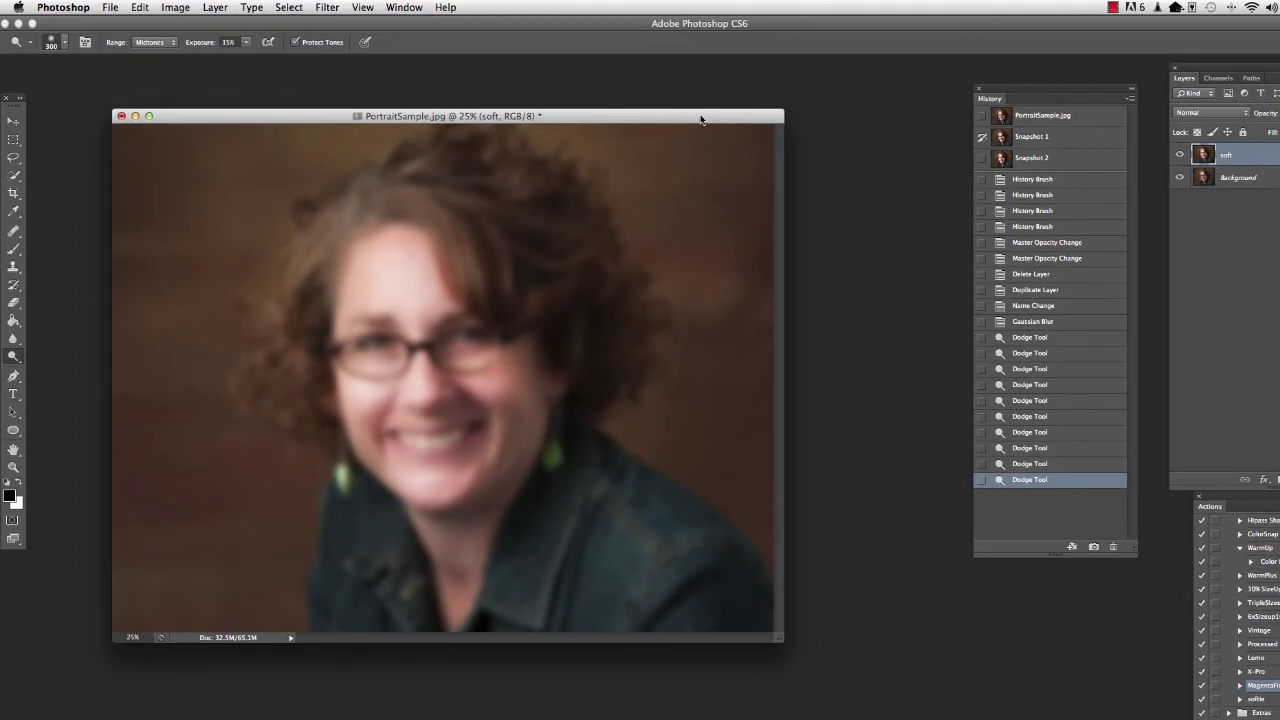
drag(700, 119, 734, 114)
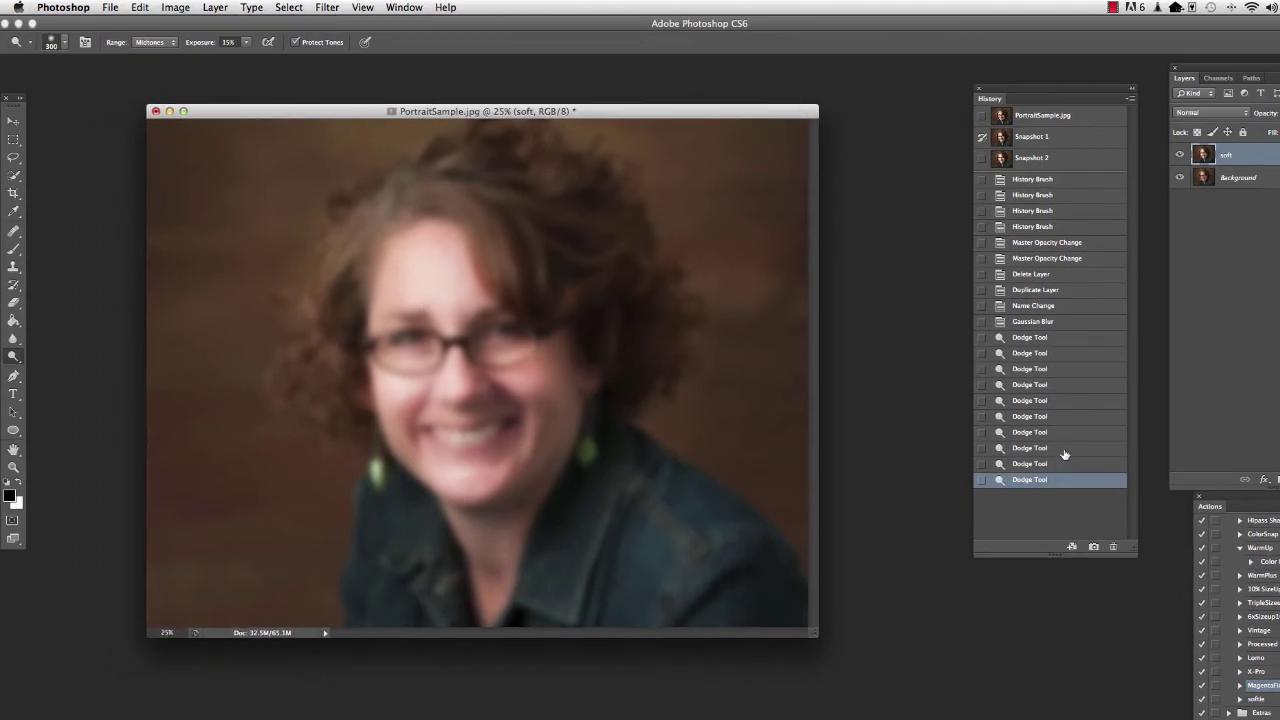
click(1040, 306)
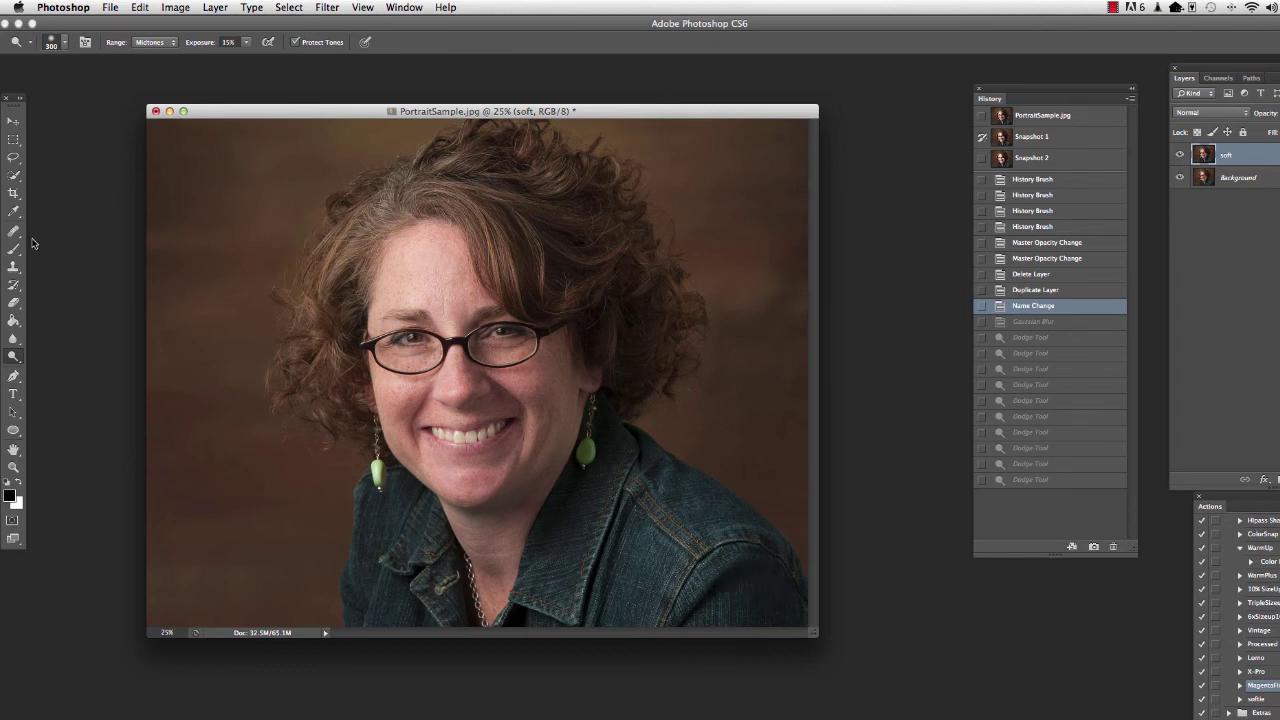
click(13, 285)
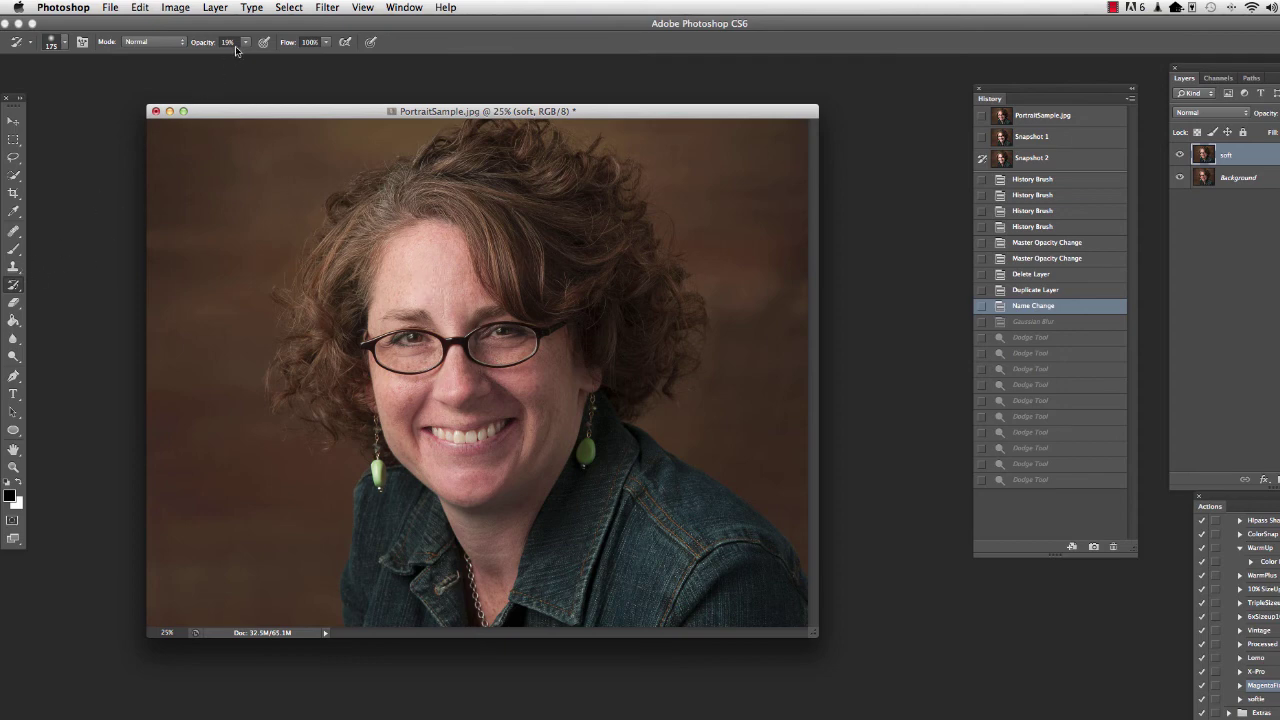
With a 300–400 px History Brush, paint softening onto forehead, eyes, smile and cheeks.
key(bracketright)
key(bracketright)
key(bracketright)
drag(455, 290, 420, 282)
key(bracketright)
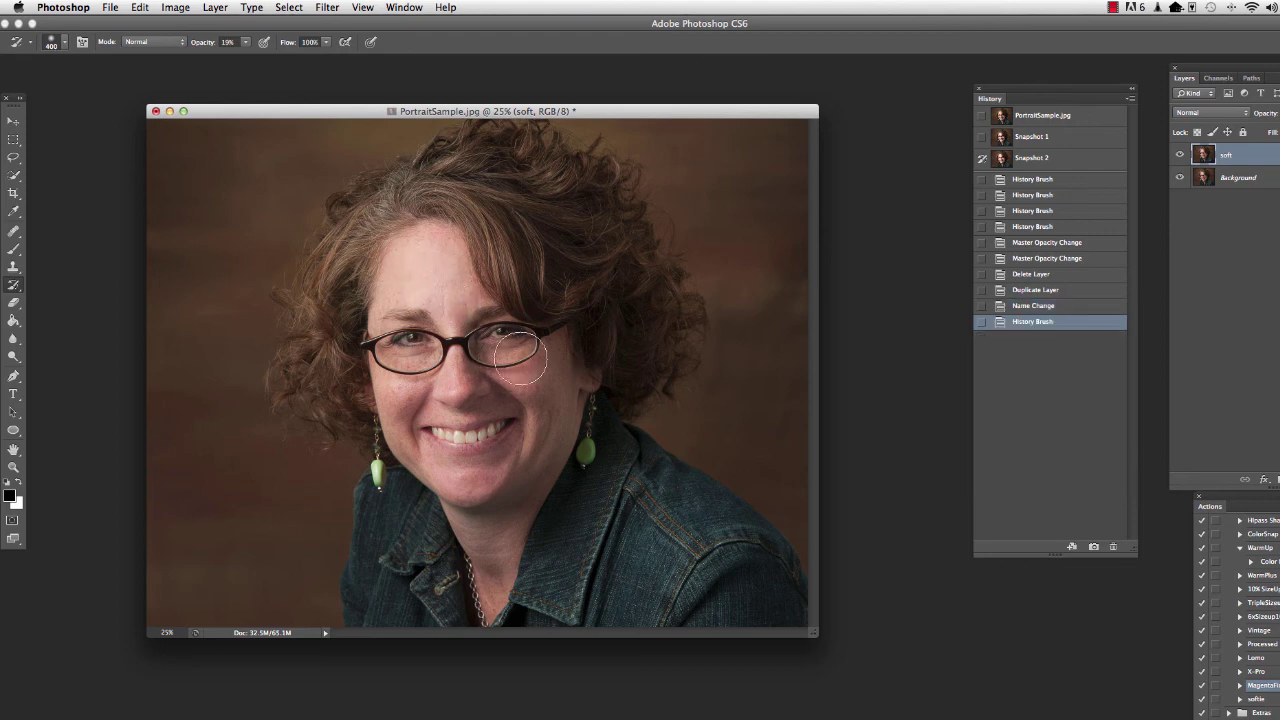
drag(520, 357, 537, 393)
drag(405, 365, 448, 420)
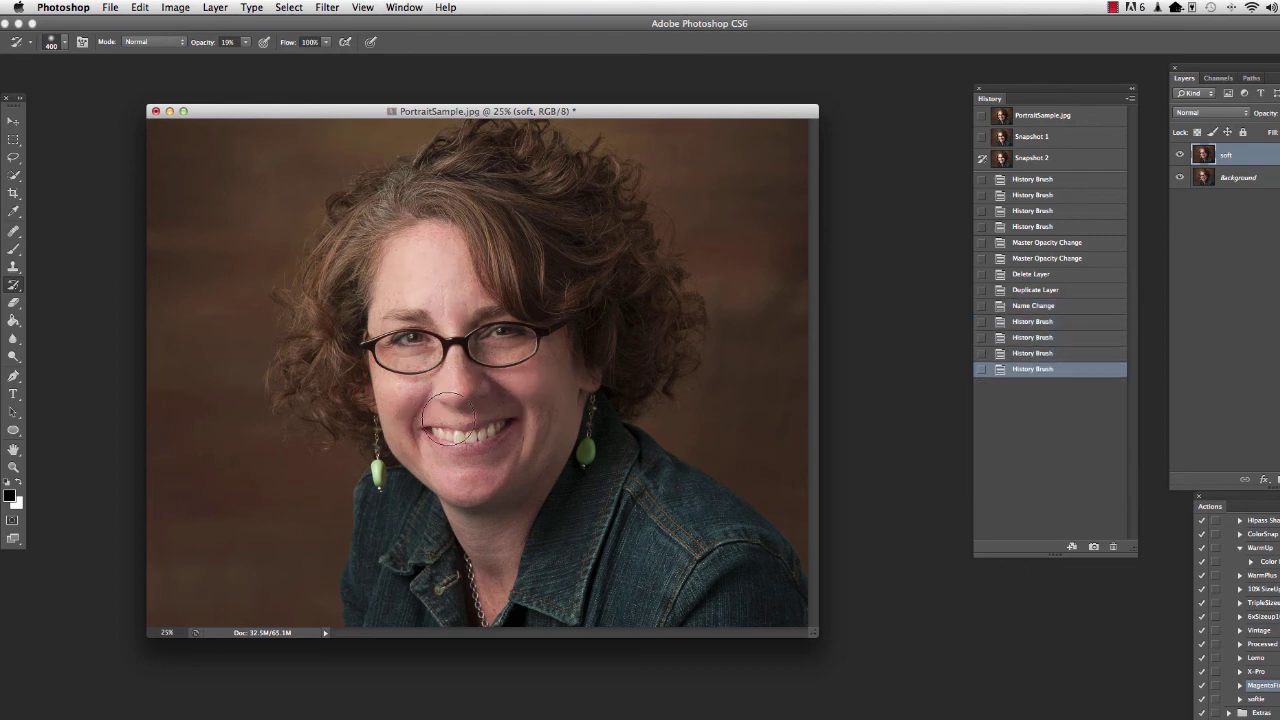
drag(509, 392, 530, 440)
drag(471, 475, 526, 419)
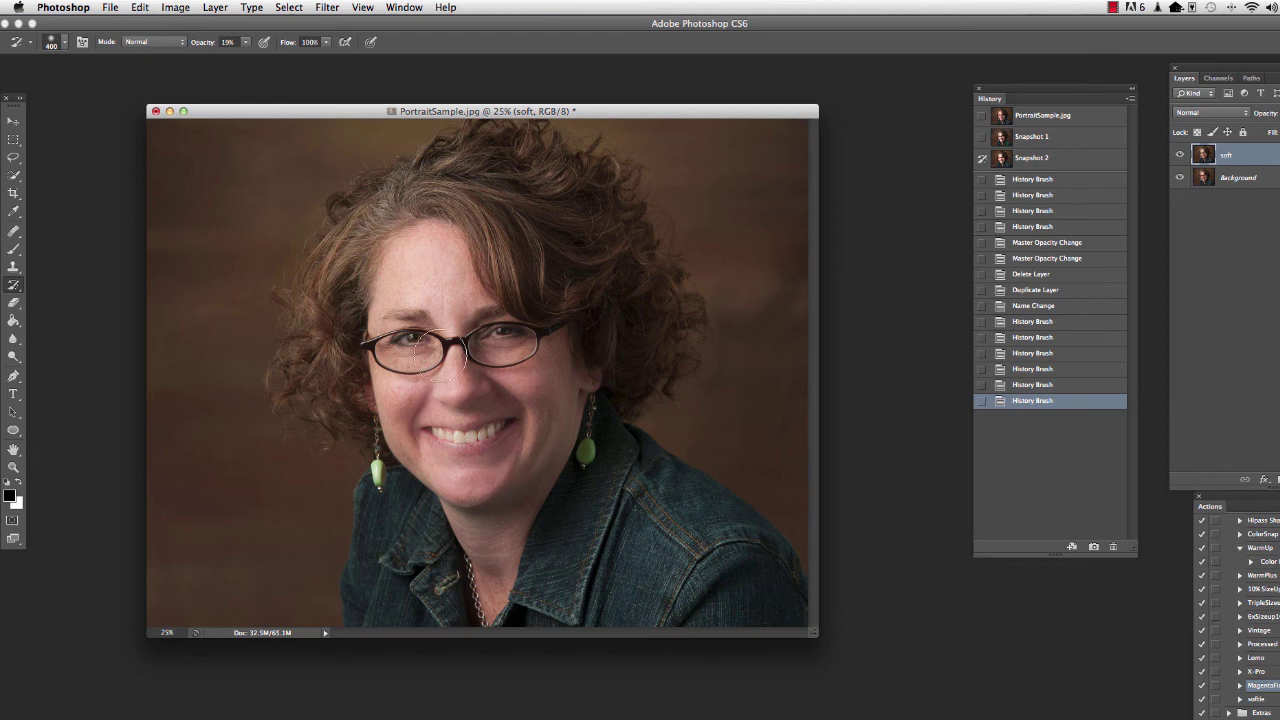
mouse_move(560, 380)
mouse_down()
mouse_move(474, 560)
mouse_move(398, 395)
mouse_up()
drag(423, 263, 456, 282)
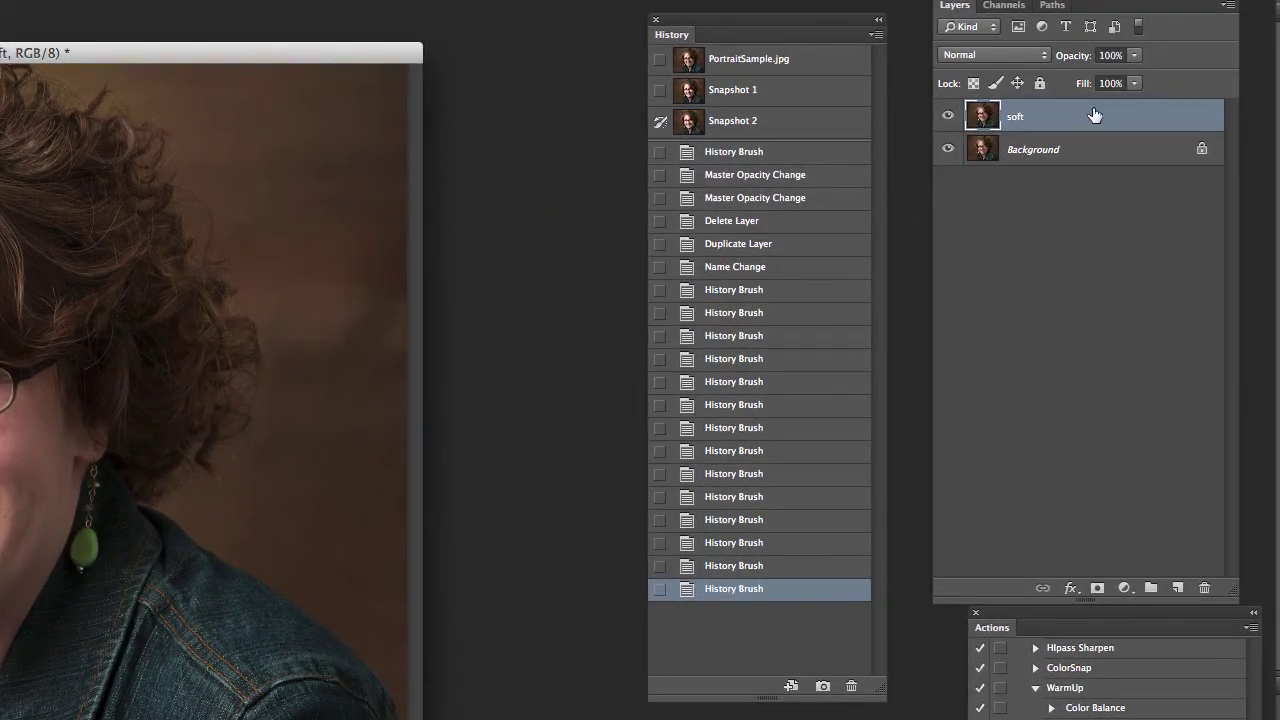
Lower the soft layer's opacity to 58%.
click(1134, 55)
drag(1138, 76, 1097, 82)
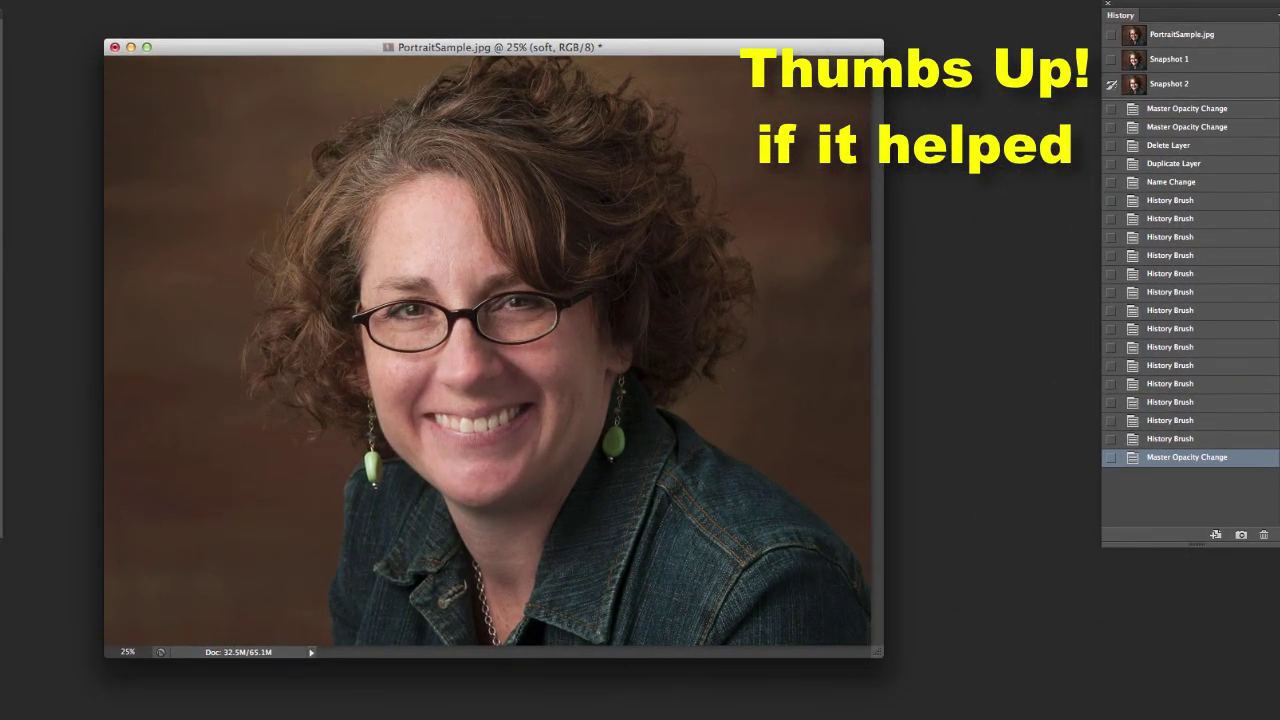
drag(578, 45, 588, 29)
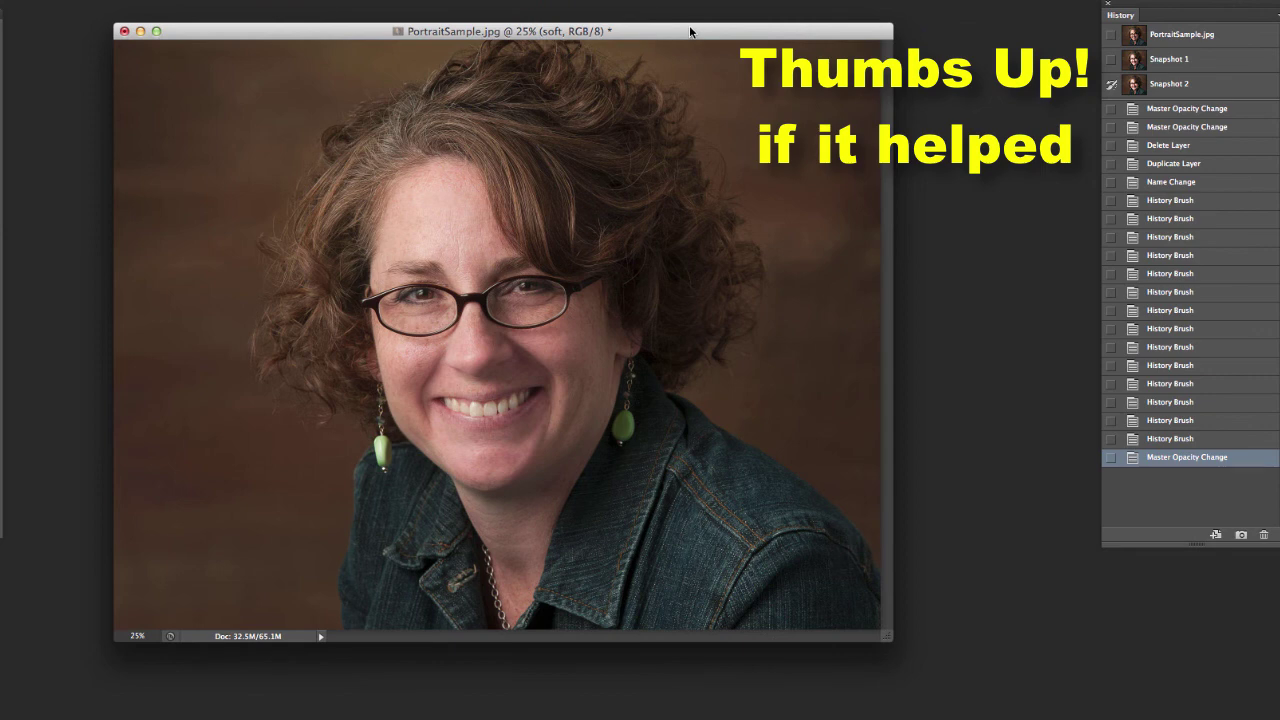